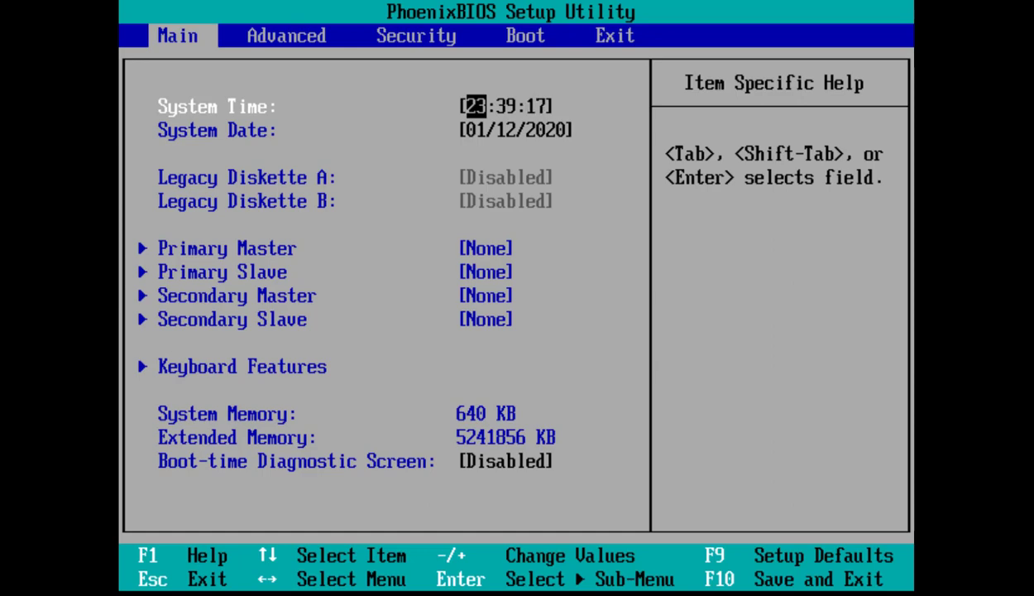
Step: Put CD-ROM Drive ahead of Hard Drive in the BIOS boot order, then save and restart
key("Right")
key("Right")
key("Right")
key("Right")
key("Left")
key("Down")
key("Down")
key("Down")
key("Up")
key("Up")
key("Up")
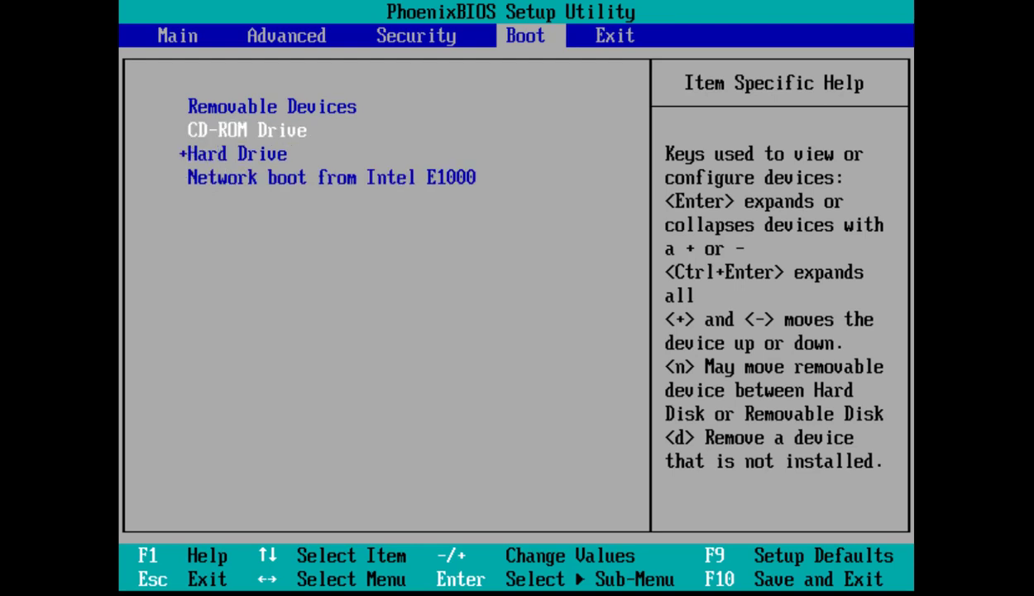
key("Down")
key("F10")
key("Return")
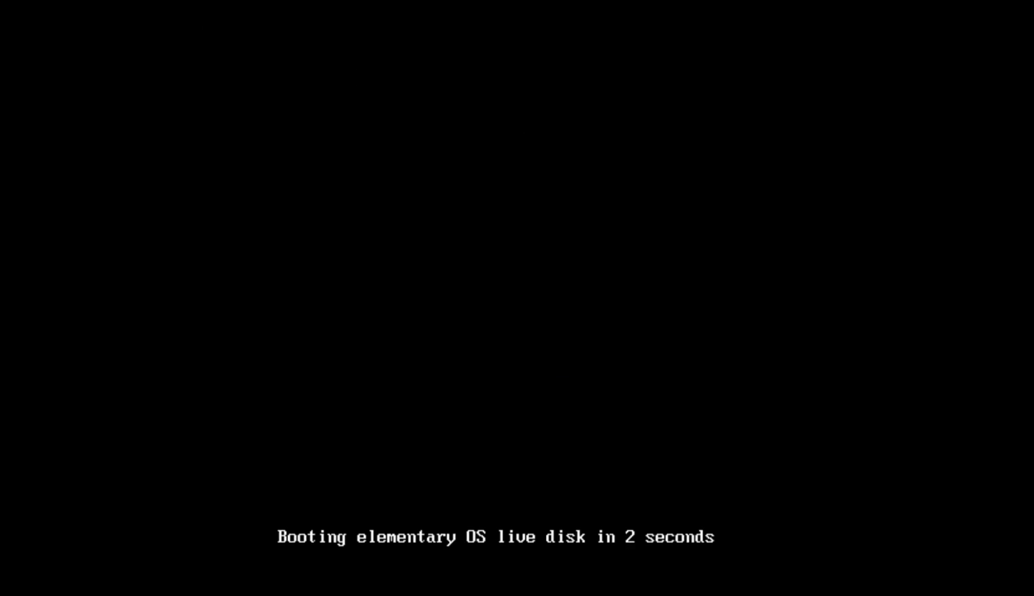
Step: Interrupt the boot countdown and start 'Try or install elementary OS'
key("Escape")
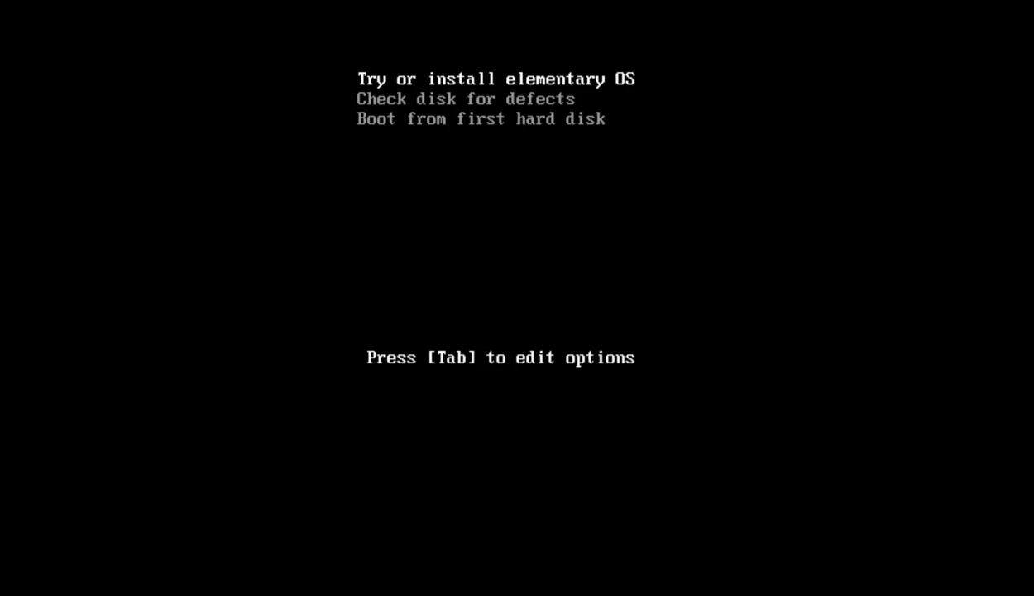
key("Return")
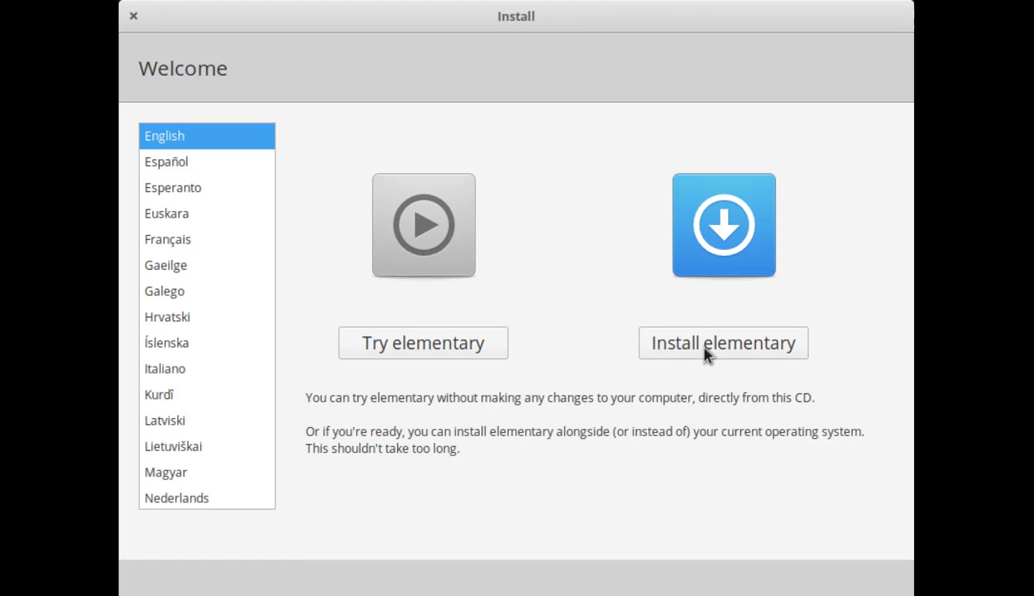
Step: Choose Install elementary and keep English (US) as the keyboard layout
left_click(759, 349)
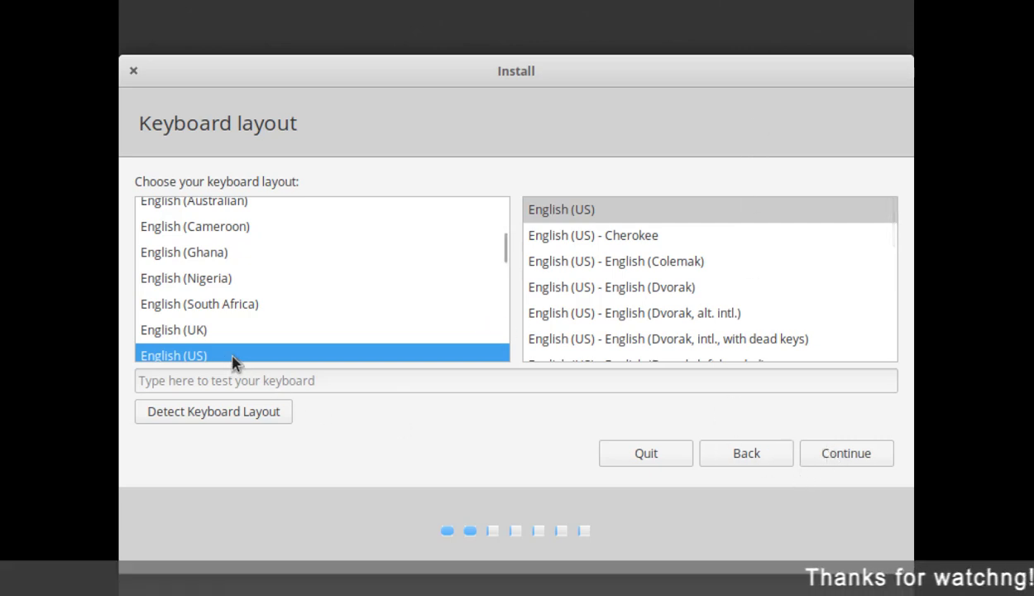
left_click(864, 462)
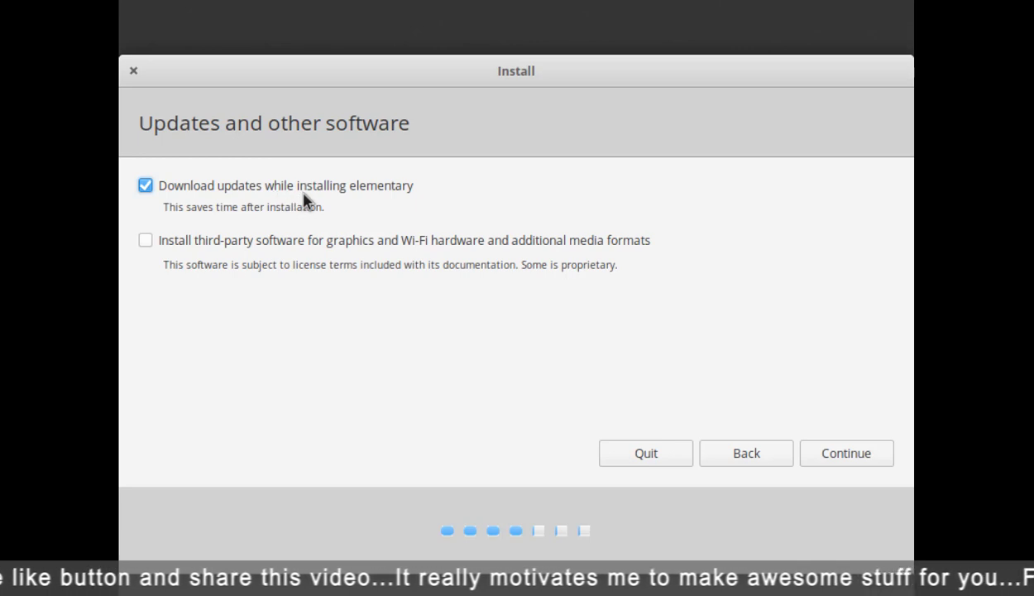
Step: Enable both downloading updates and installing third-party software during installation, then continue
left_click(146, 241)
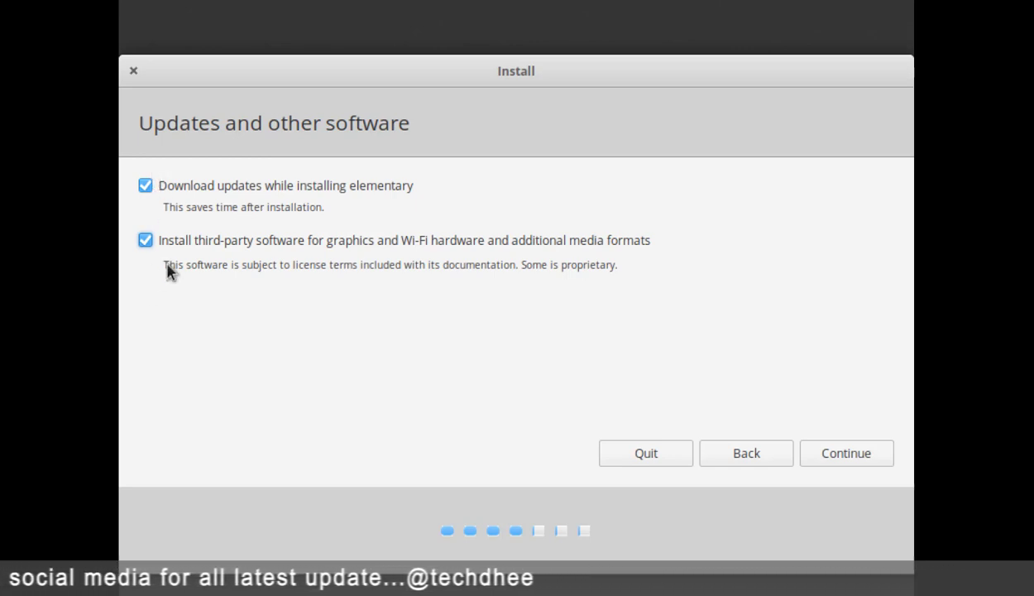
left_click(146, 240)
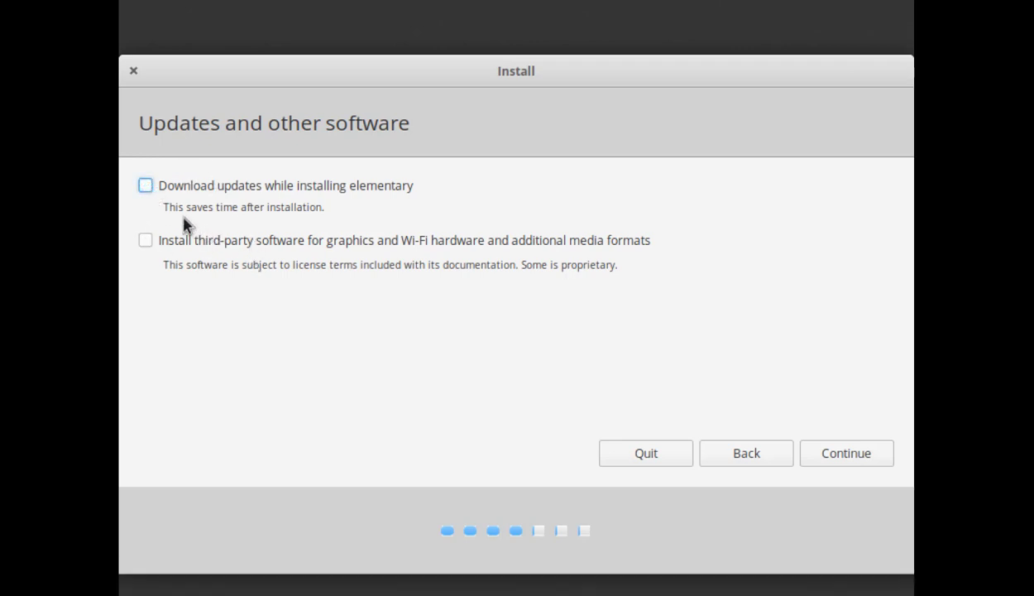
left_click_drag(169, 208, 343, 215)
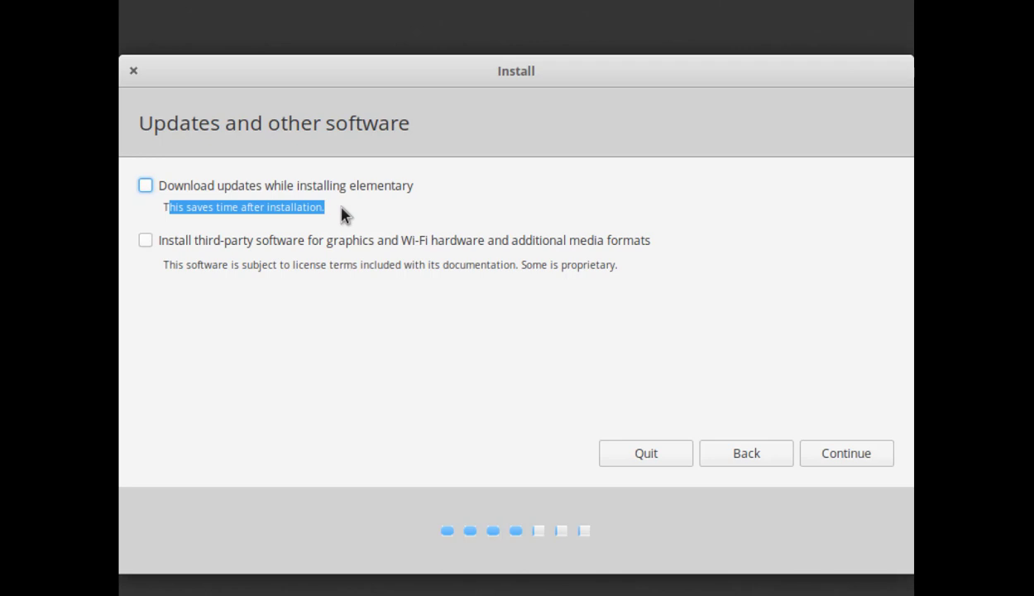
left_click_drag(344, 214, 185, 206)
left_click(144, 189)
left_click(146, 241)
left_click(844, 451)
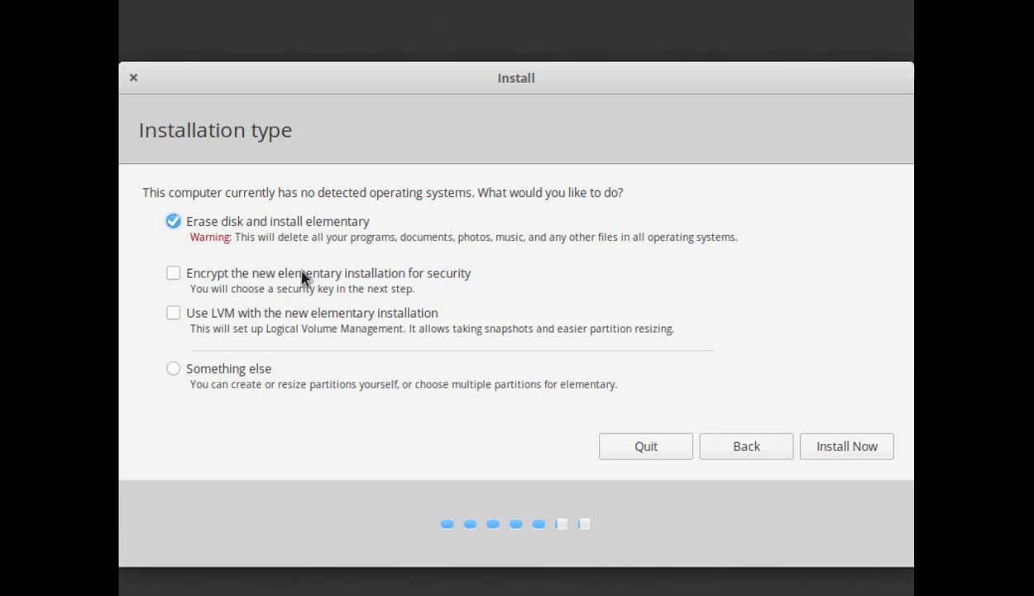
Step: Pick 'Something else' and create a new empty partition table on /dev/sda
left_click(174, 369)
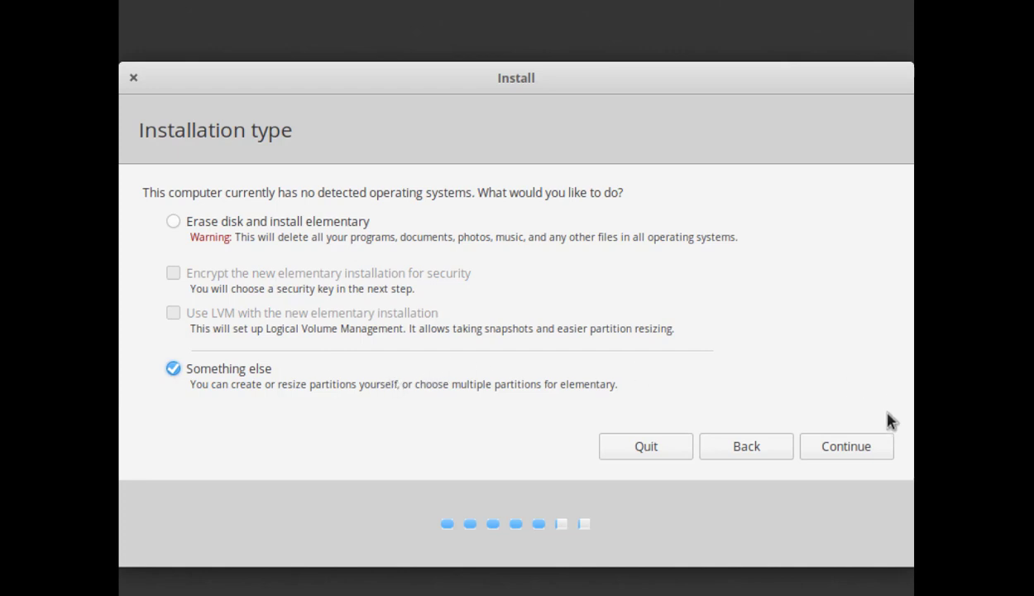
left_click(861, 448)
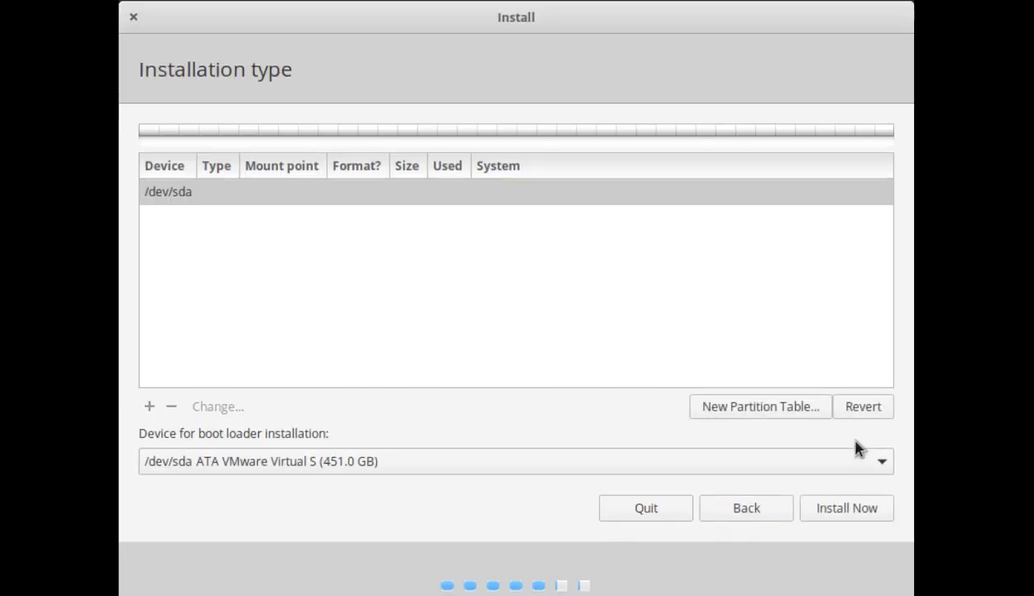
left_click(181, 196)
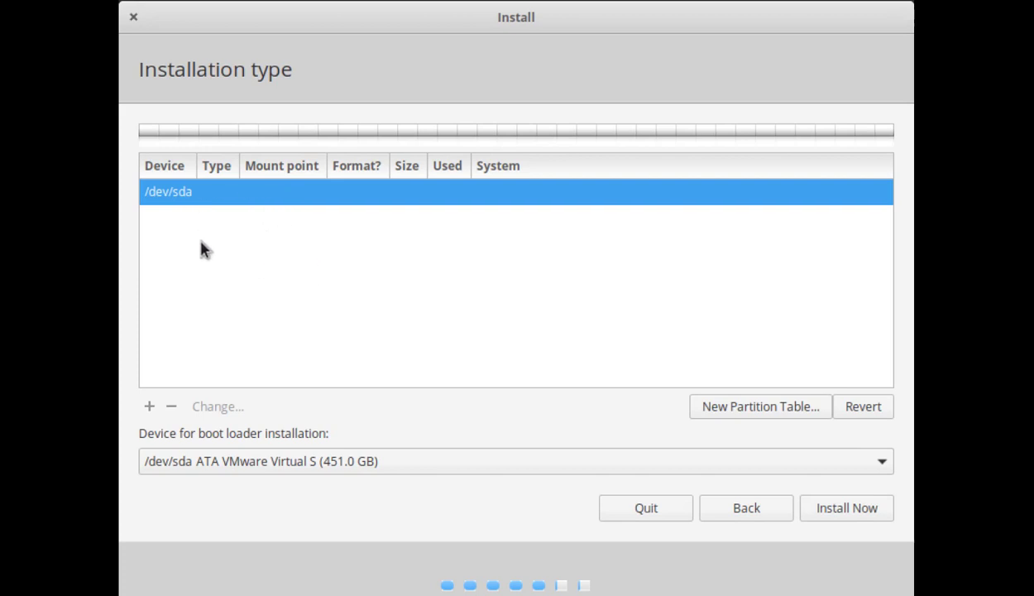
left_click(749, 408)
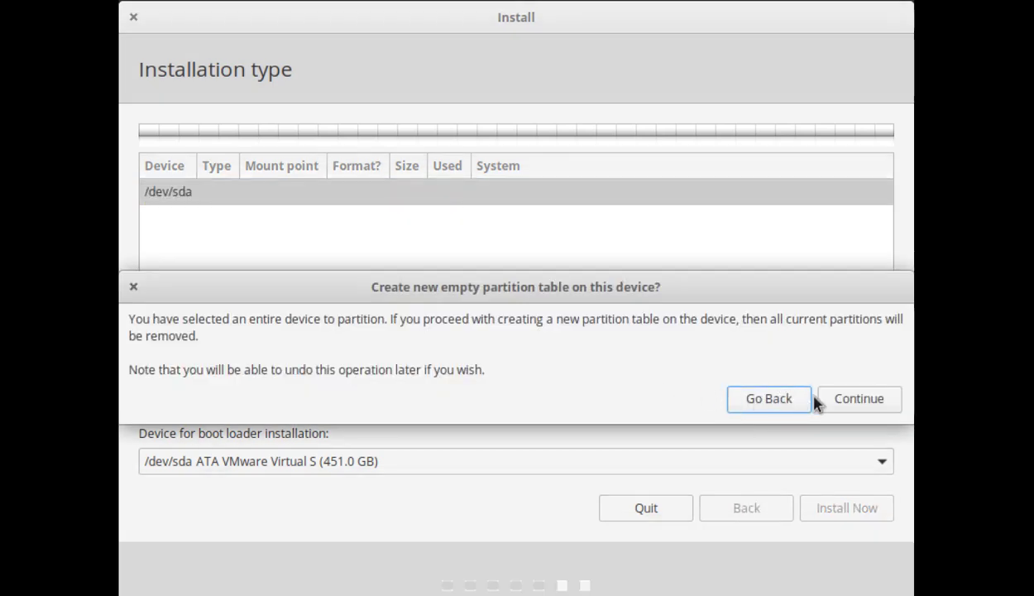
left_click(850, 404)
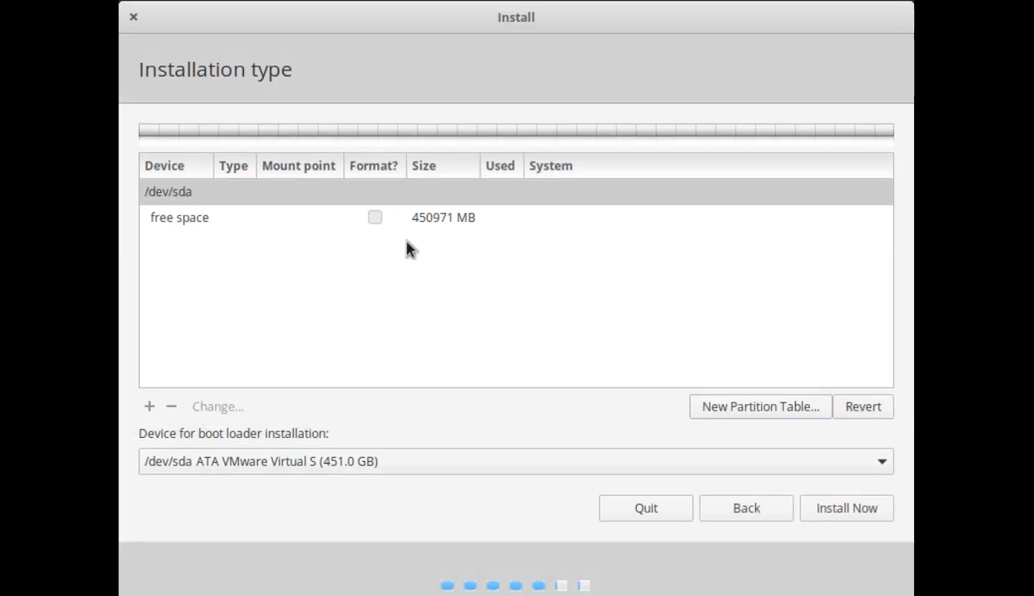
left_click(335, 217)
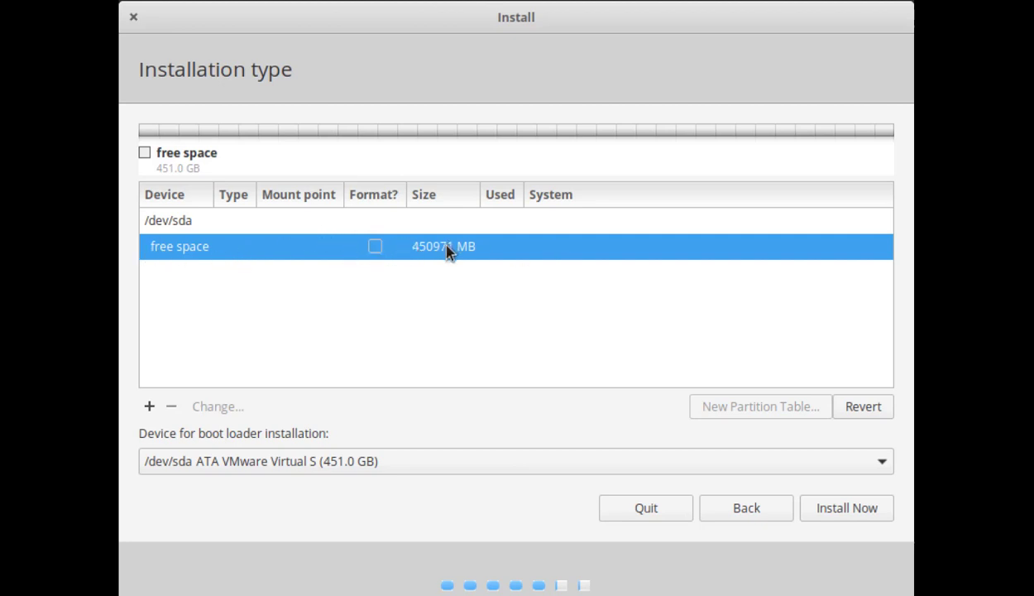
Step: Create a 50971 MB Ext4 partition mounted at / from the free space
left_click(149, 406)
left_click(563, 224)
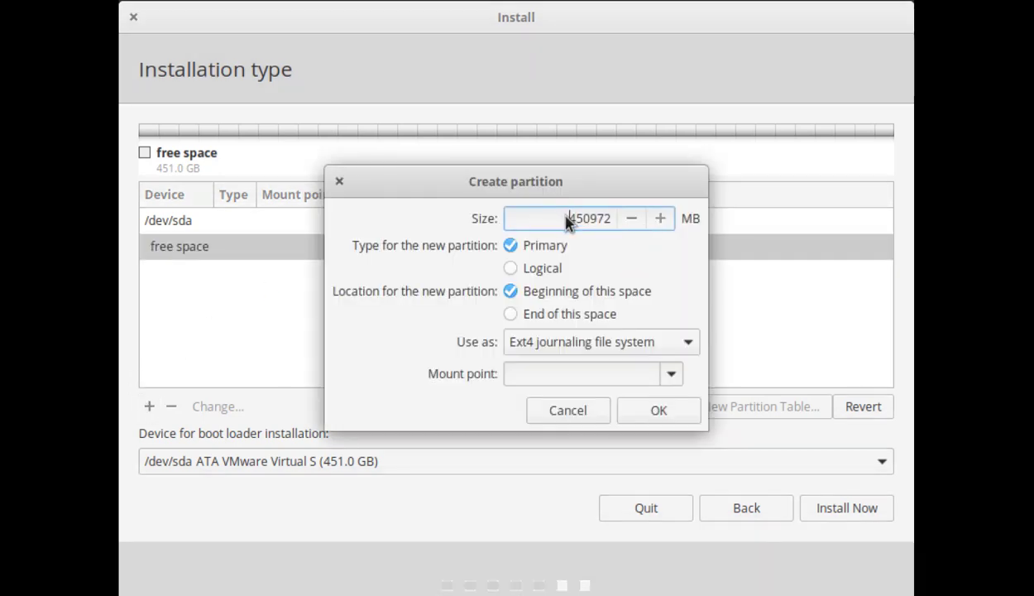
left_click(671, 374)
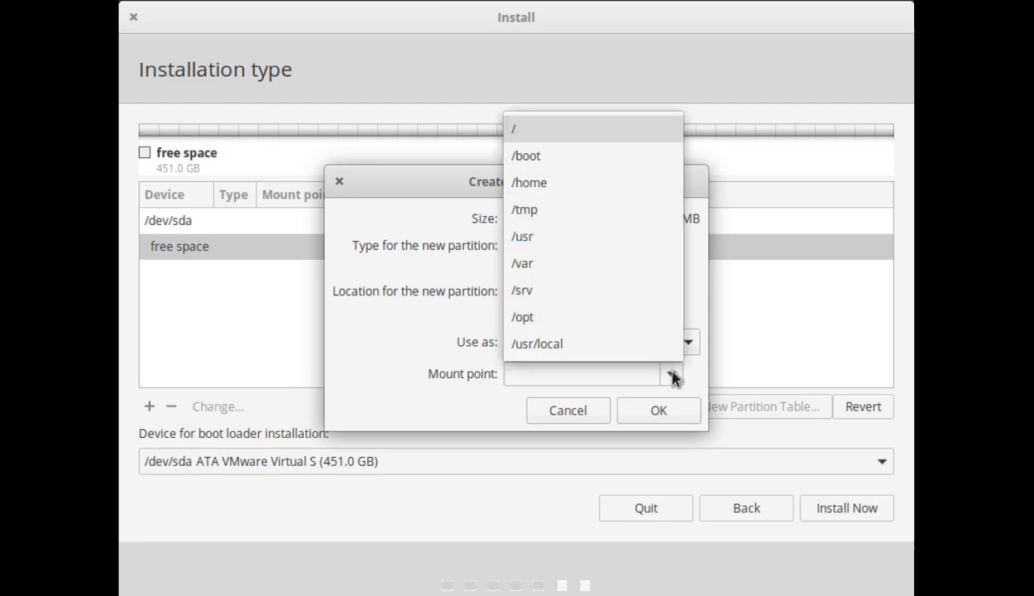
left_click(517, 129)
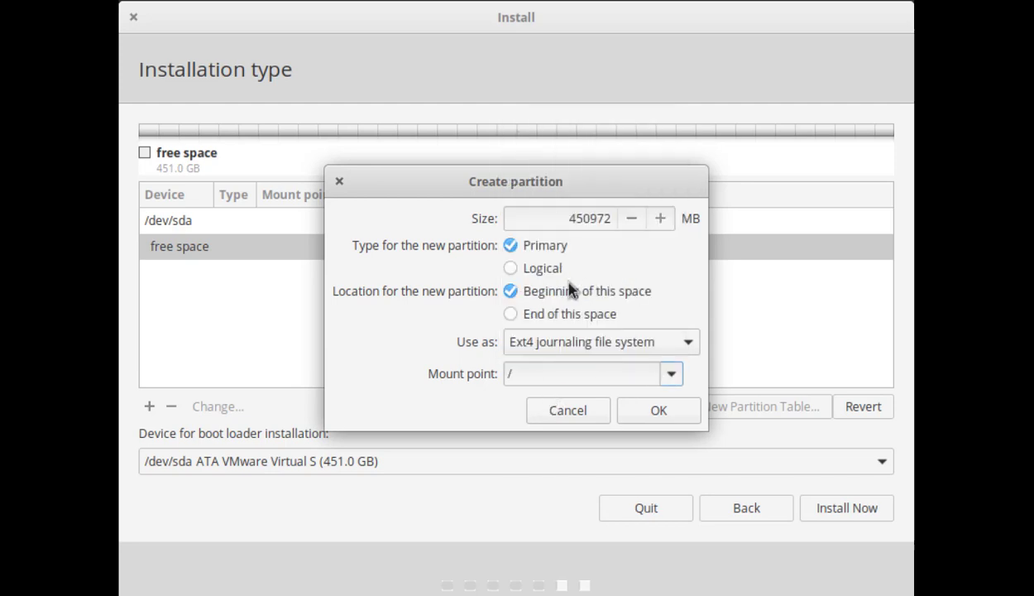
left_click(577, 222)
left_click_drag(578, 222, 571, 219)
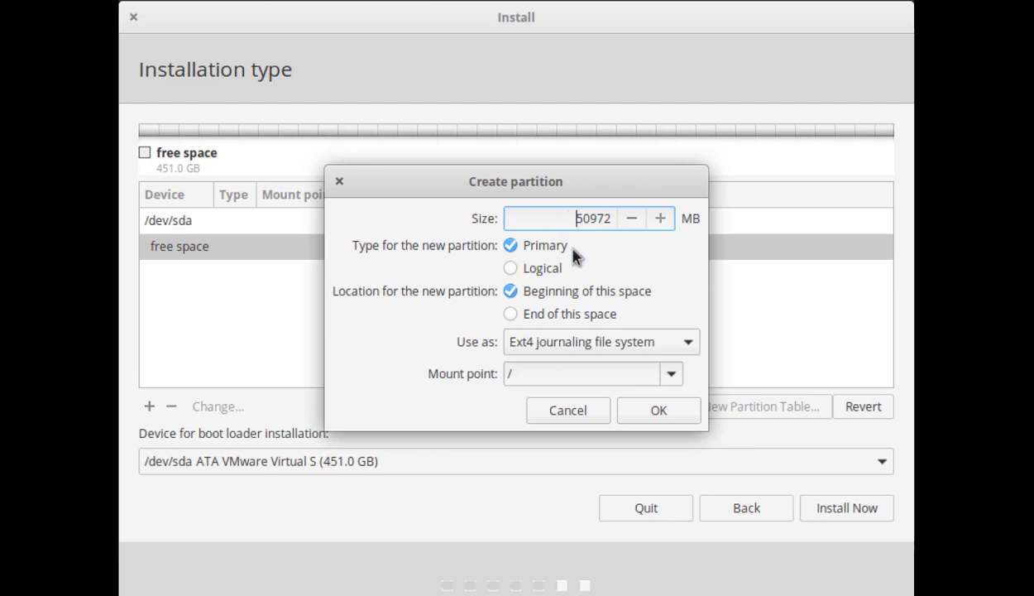
left_click_drag(579, 222, 619, 221)
left_click(687, 342)
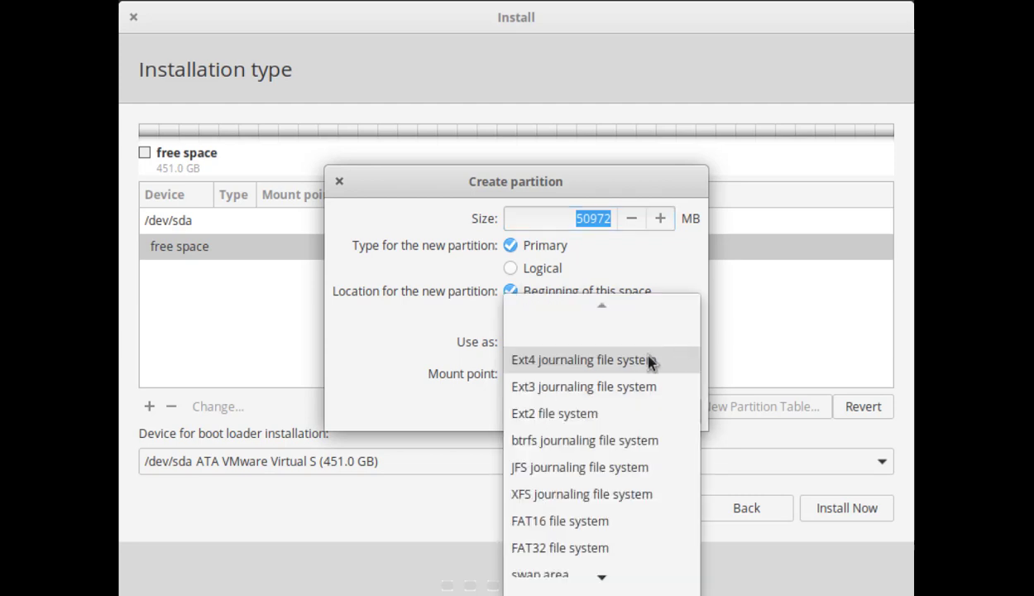
left_click(539, 367)
left_click(653, 414)
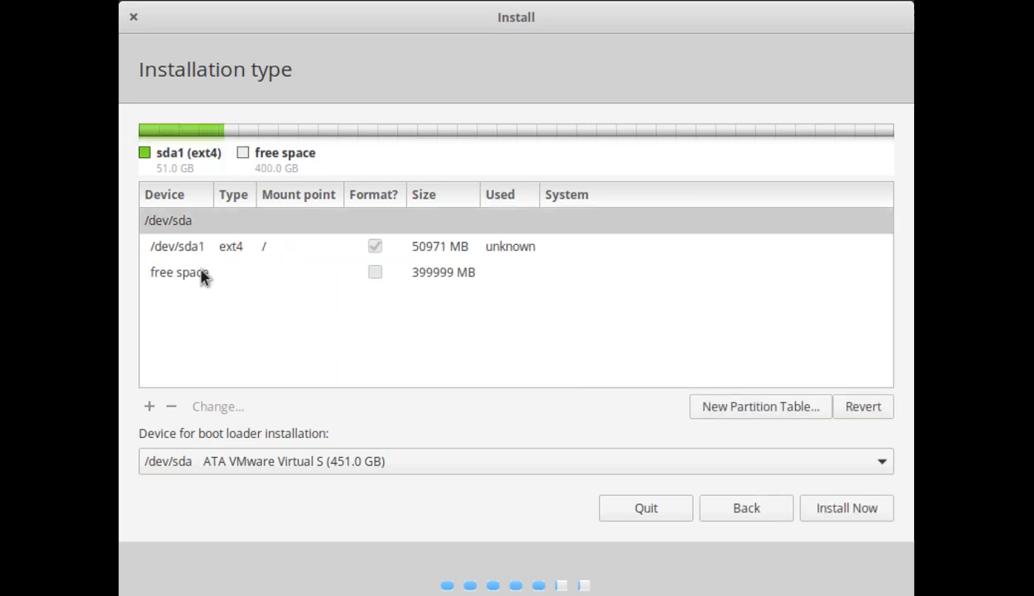
Step: Create a 500 MB primary Ext4 partition mounted at /boot
left_click(199, 269)
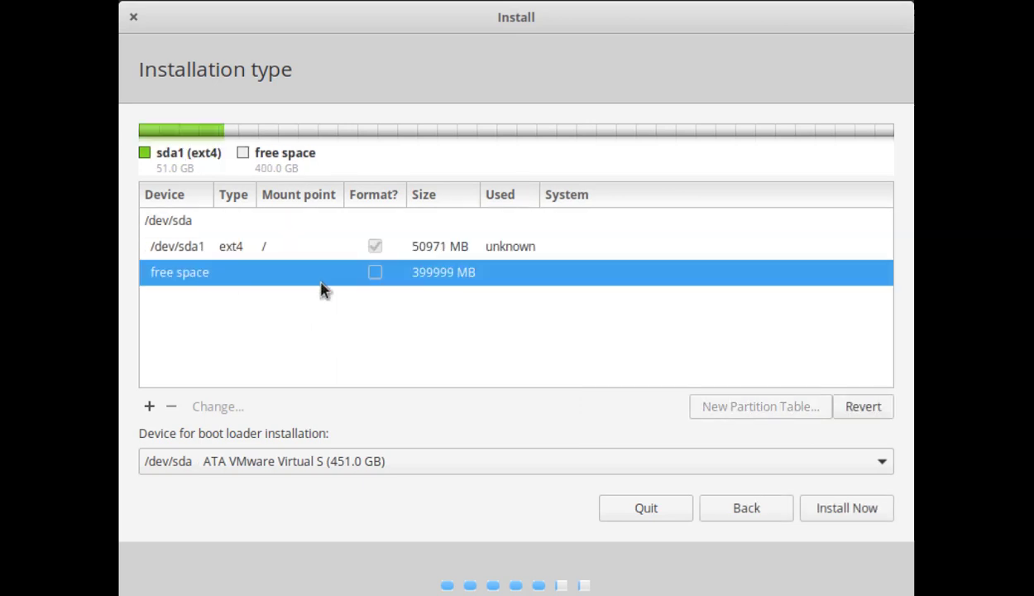
left_click(150, 407)
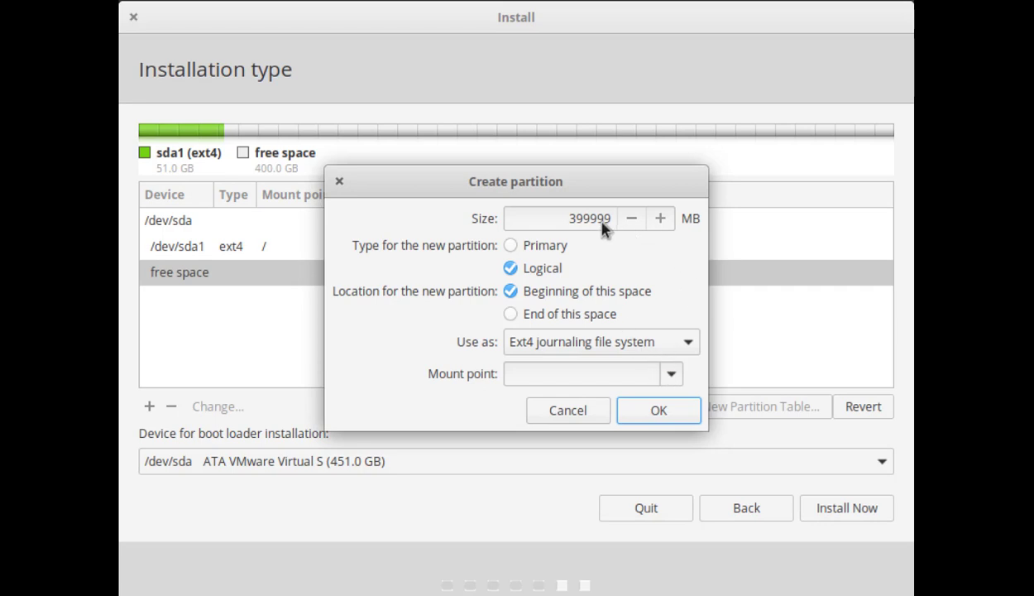
left_click_drag(610, 226, 518, 221)
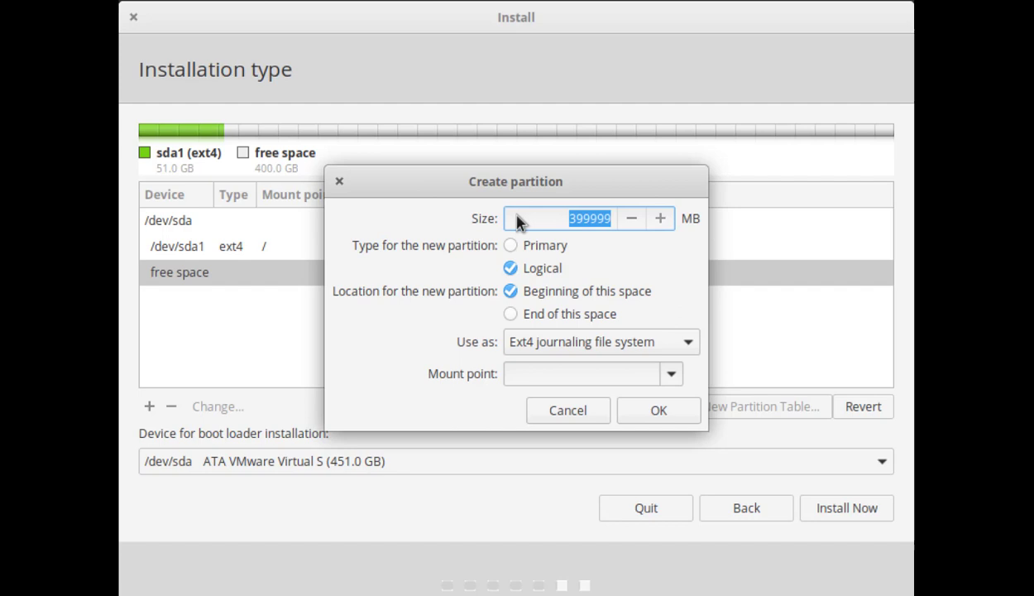
type("500")
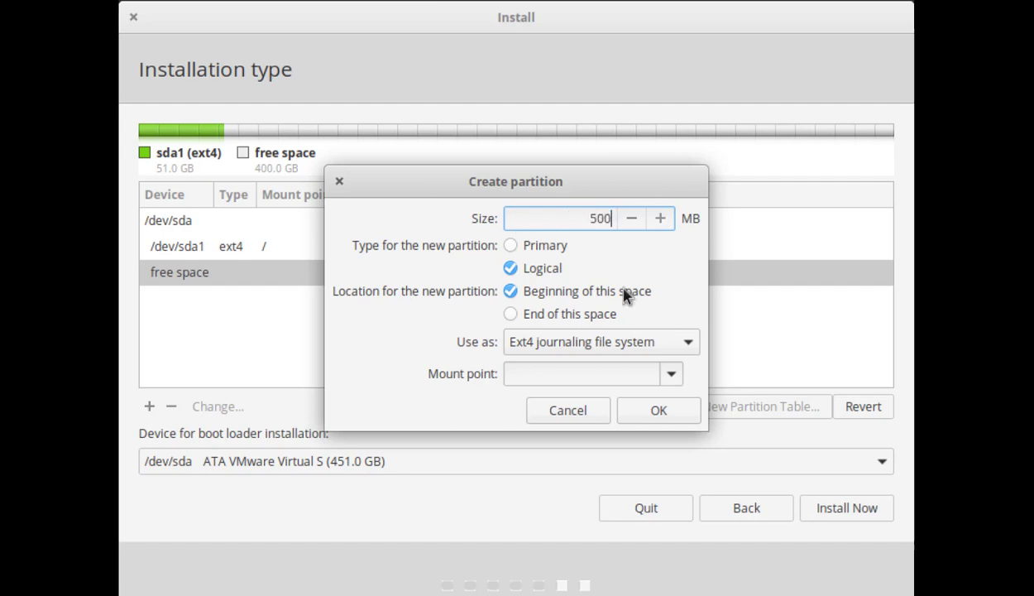
left_click(512, 246)
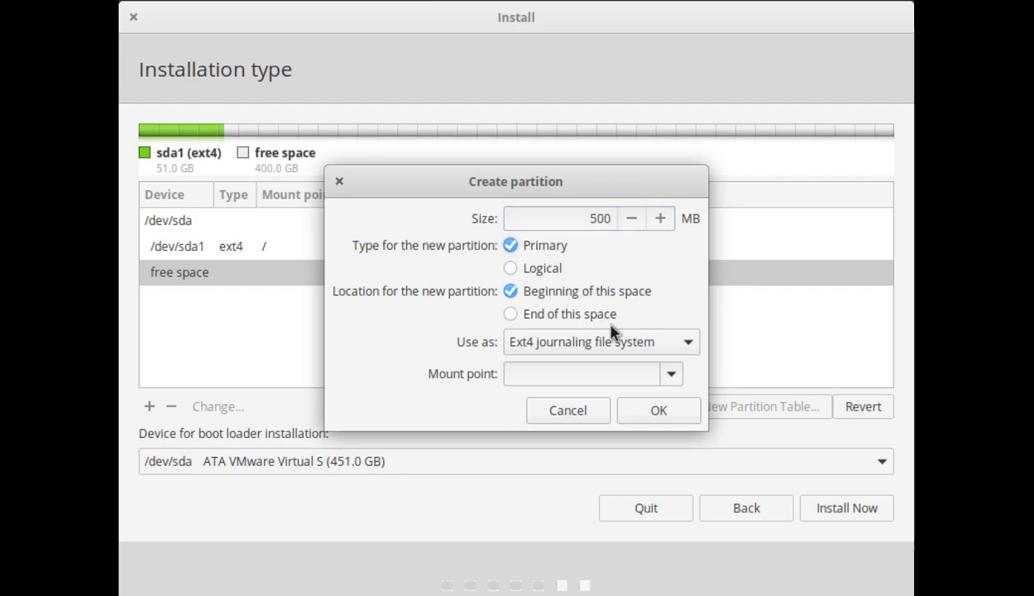
left_click(662, 342)
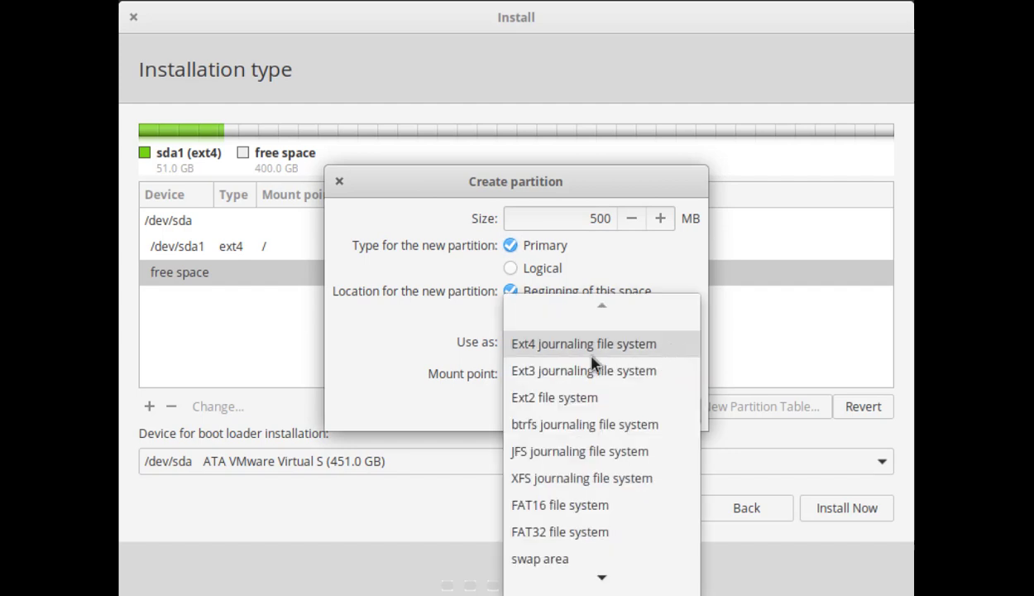
left_click(547, 351)
left_click(671, 373)
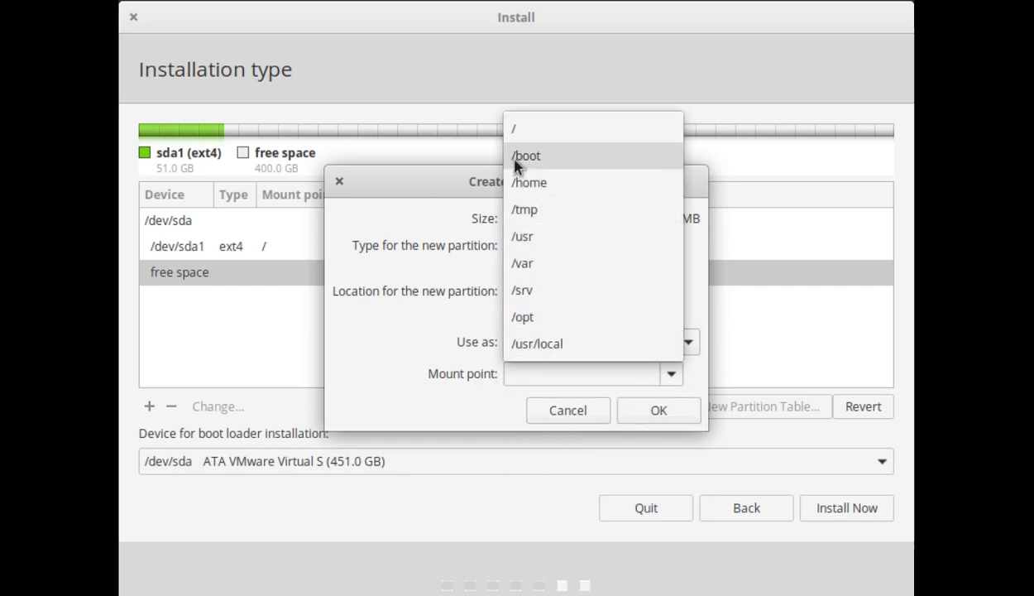
left_click(543, 159)
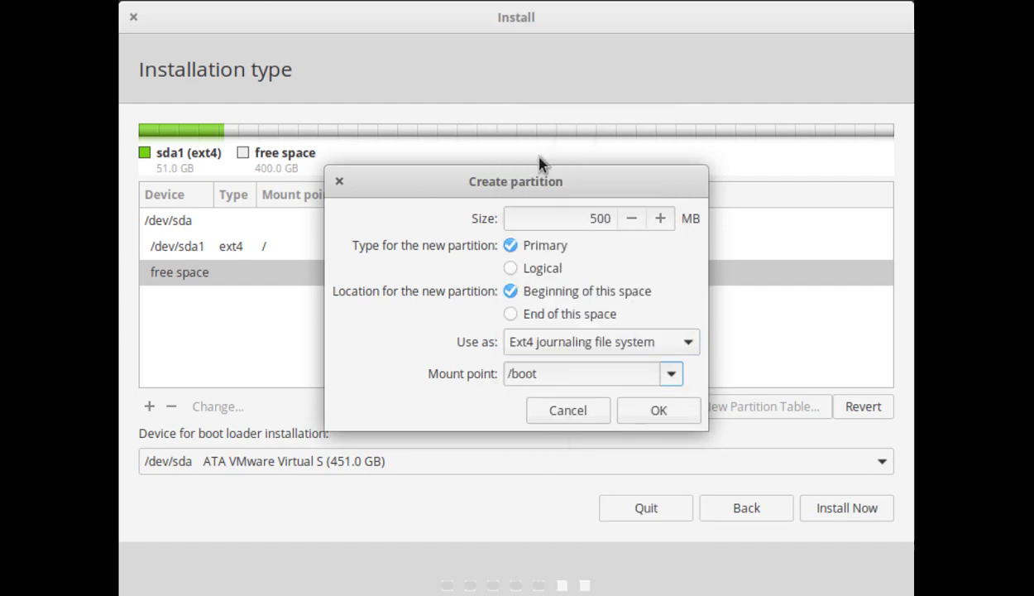
left_click(658, 414)
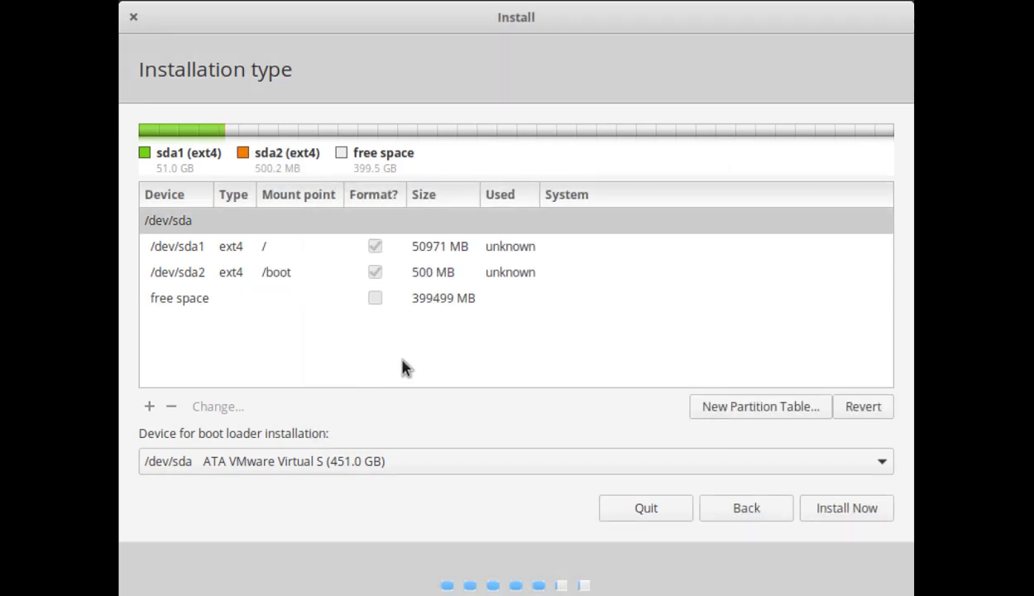
Step: Create an 8192 MB primary partition used as swap area
left_click(176, 303)
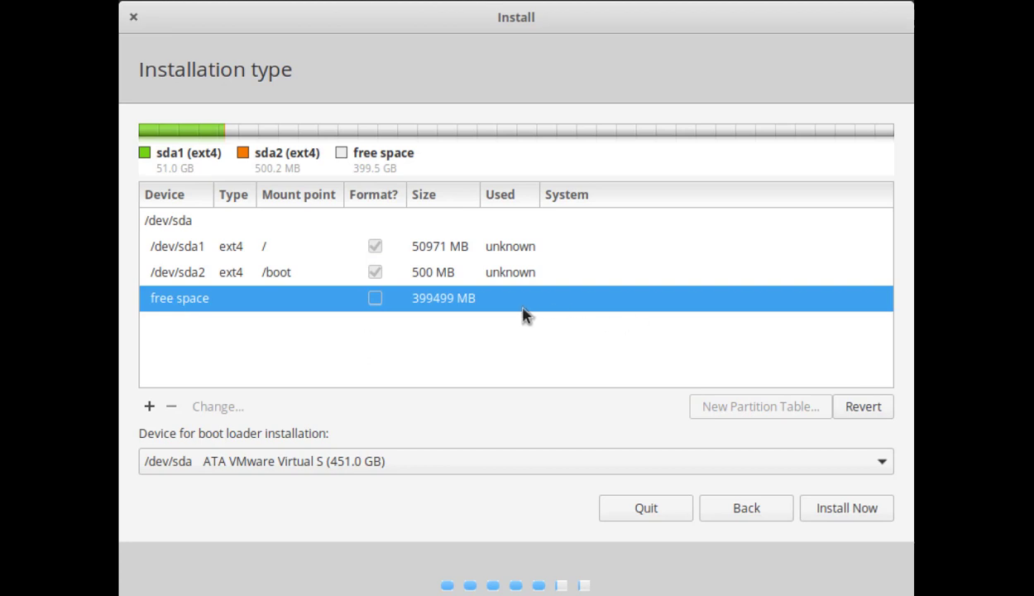
left_click(150, 407)
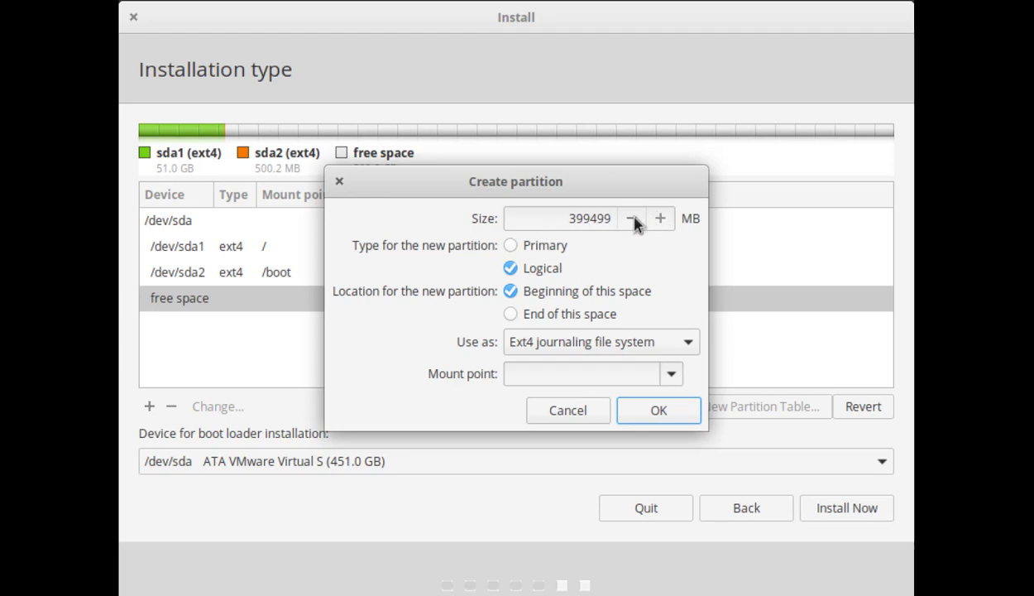
left_click_drag(584, 220, 609, 222)
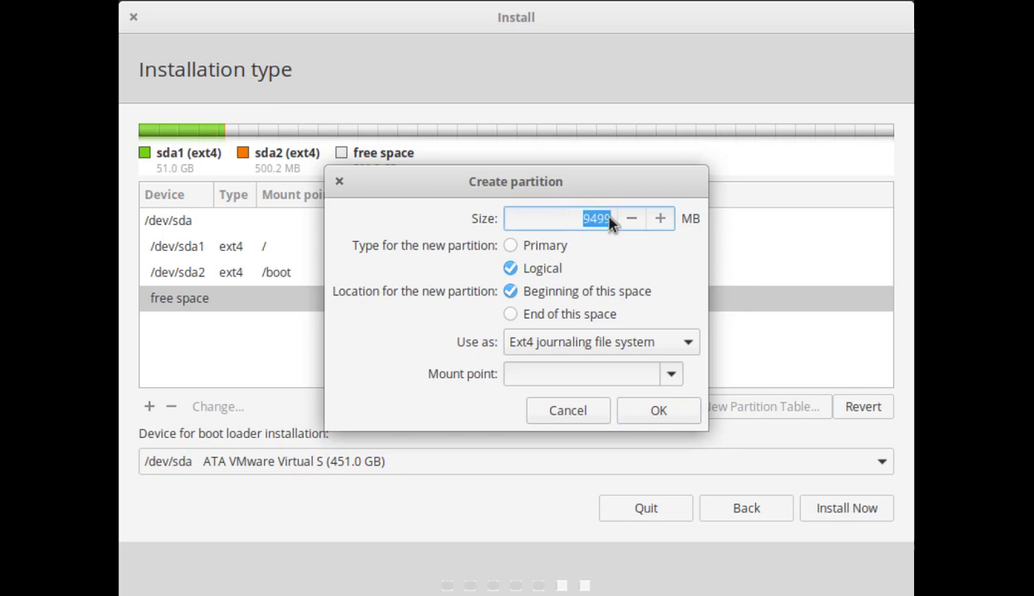
type("8192")
left_click(509, 248)
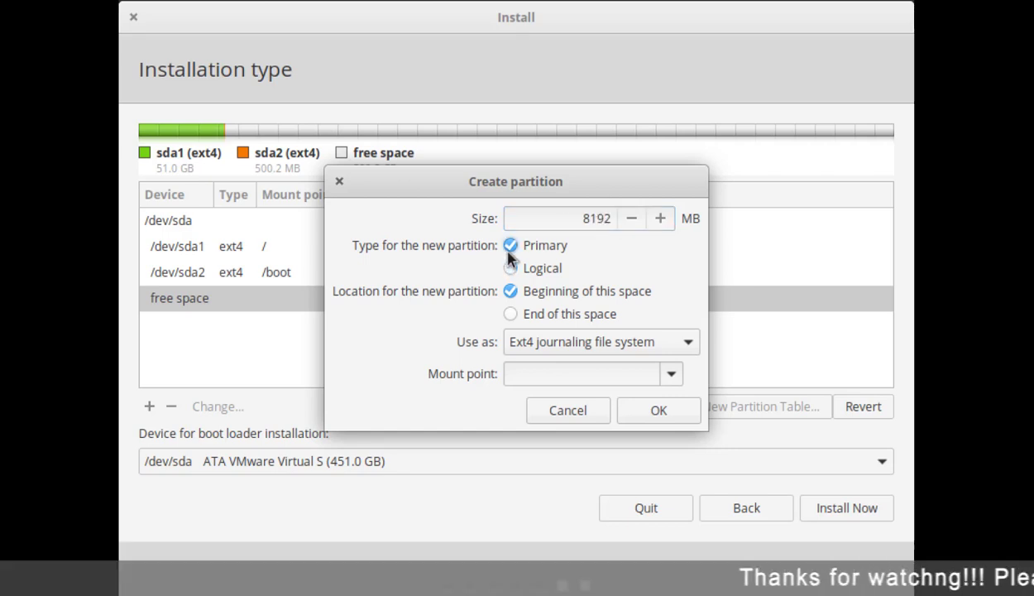
left_click(688, 344)
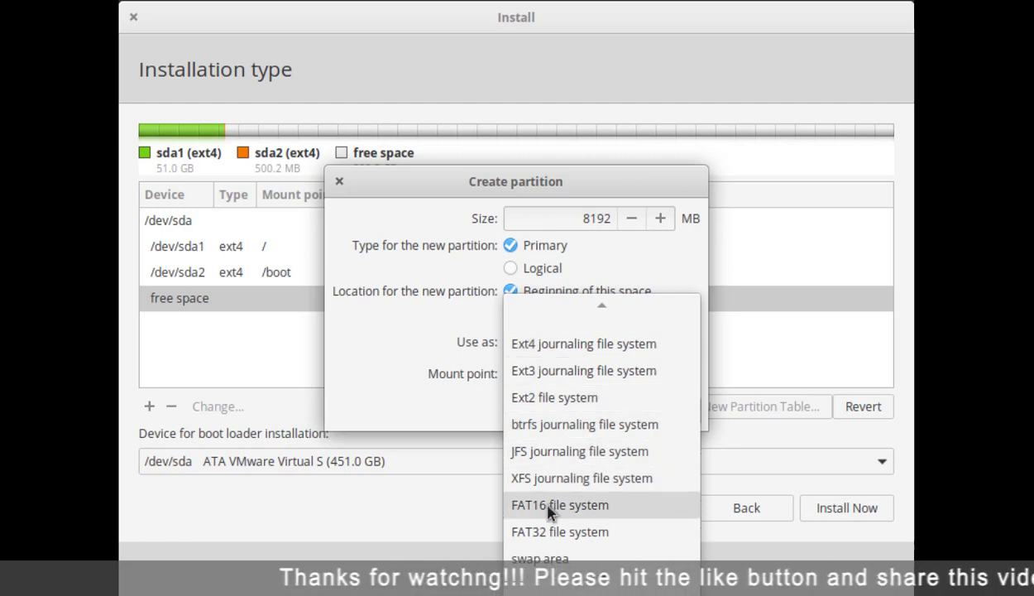
scroll(550, 563, "down", 1)
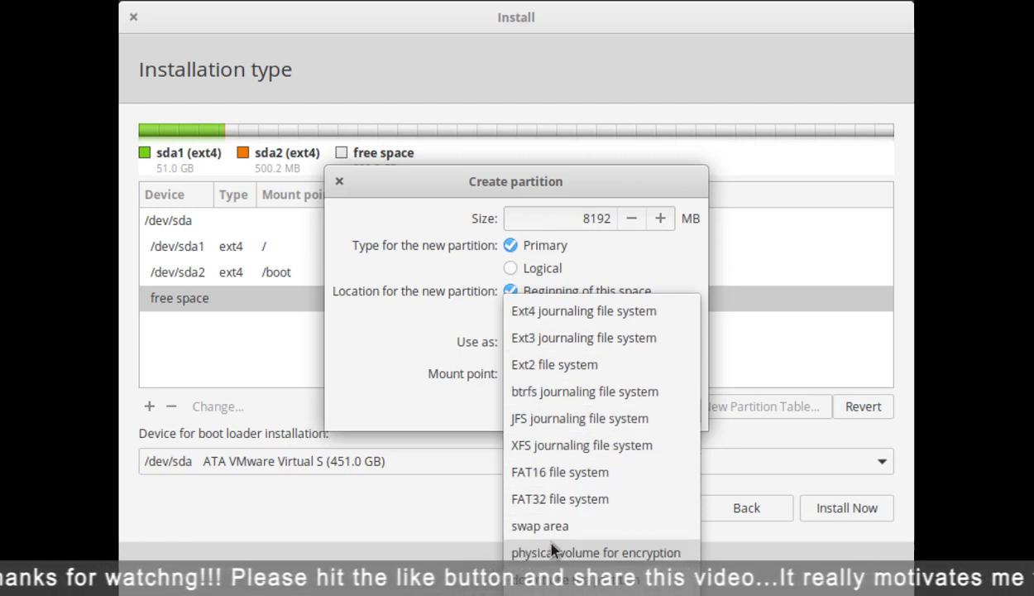
left_click(539, 526)
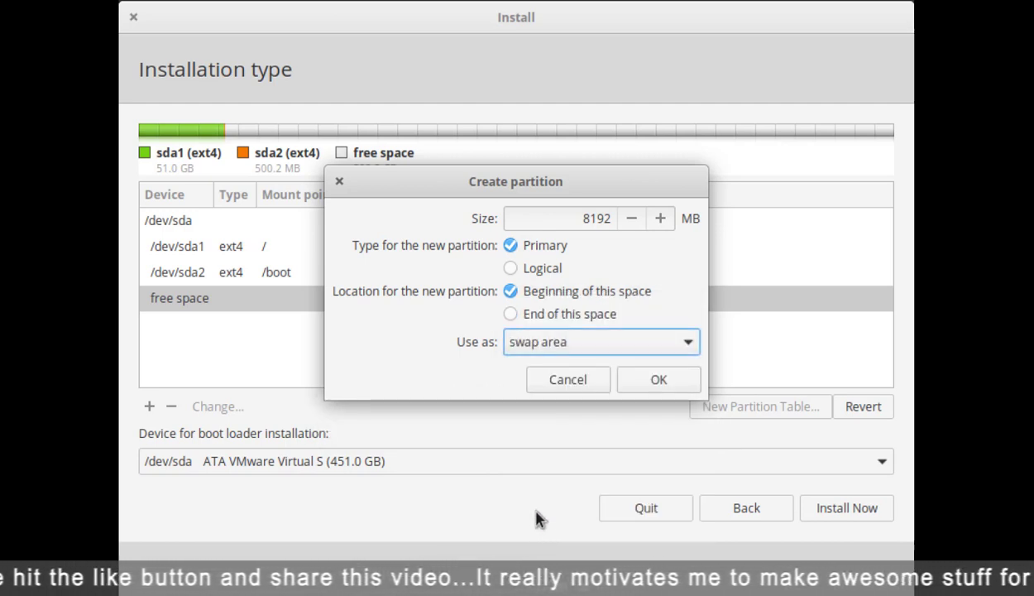
left_click(648, 383)
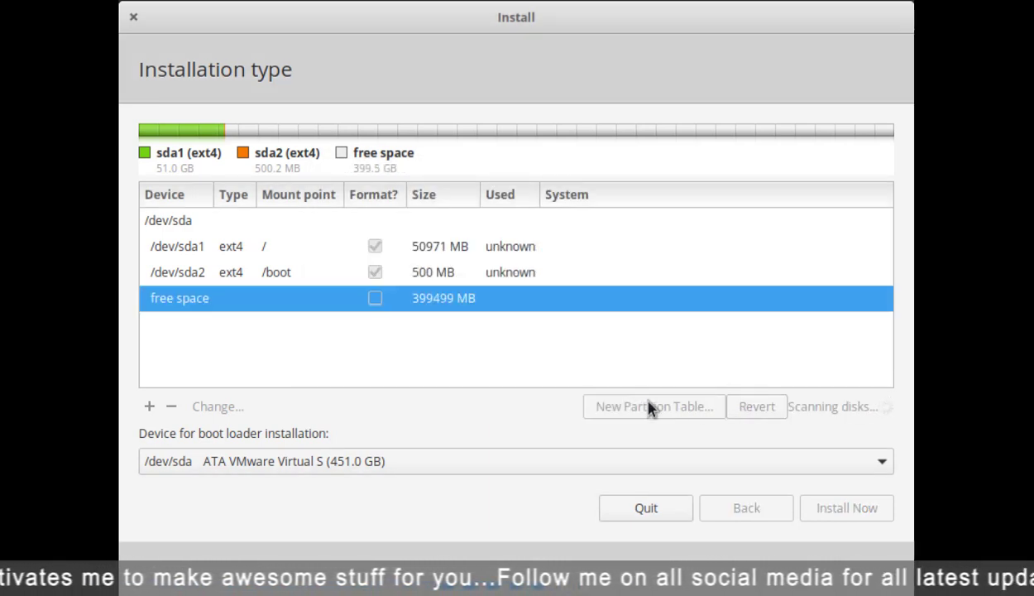
left_click(215, 247)
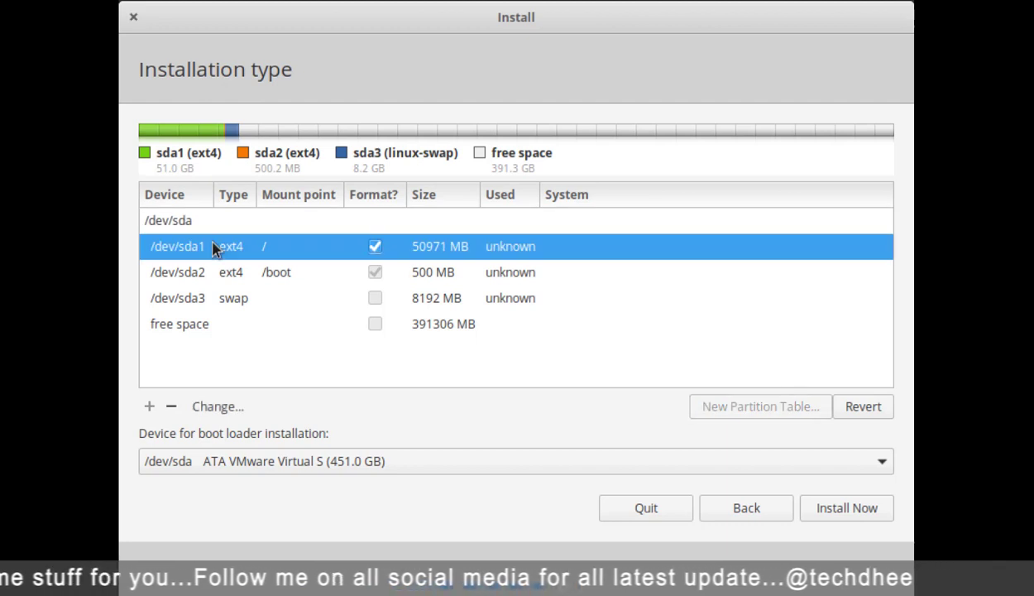
Step: Set up the remaining 391307 MB as a primary Ext4 partition mounted at /home
left_click(300, 274)
left_click(248, 297)
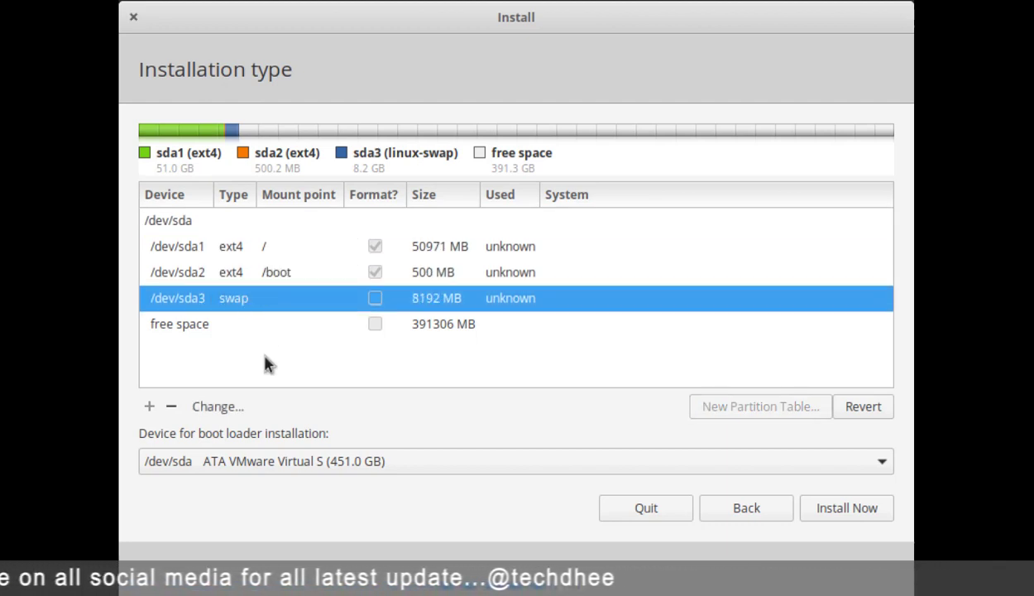
left_click(169, 324)
left_click(150, 408)
left_click(508, 268)
left_click(511, 246)
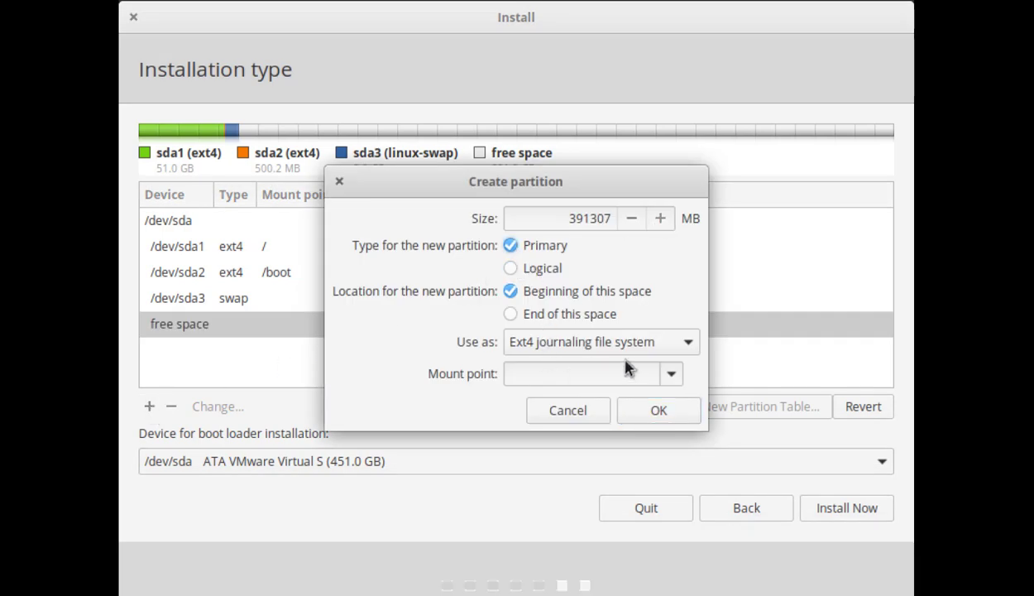
left_click(670, 374)
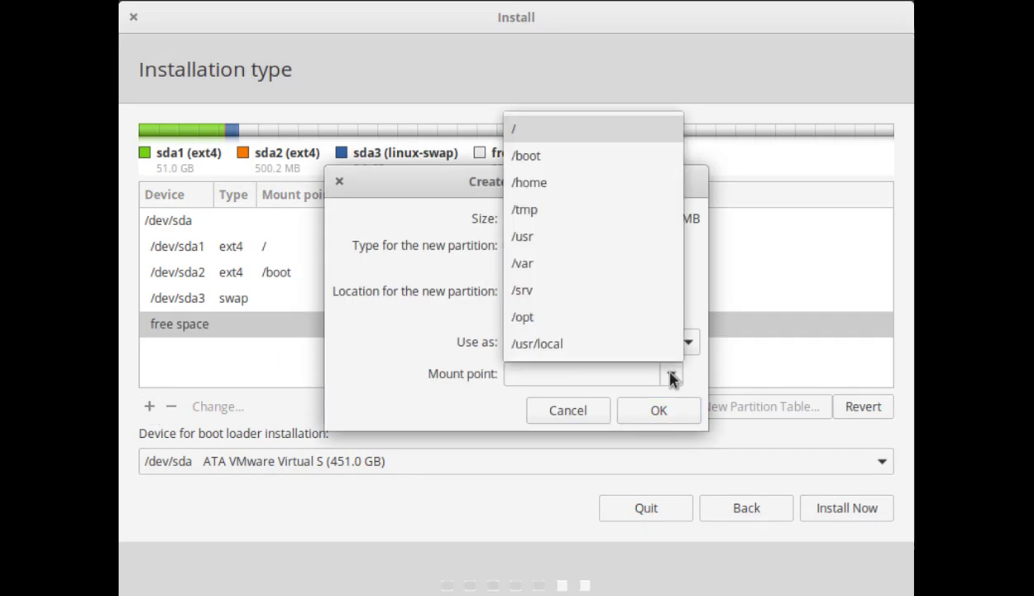
left_click(542, 192)
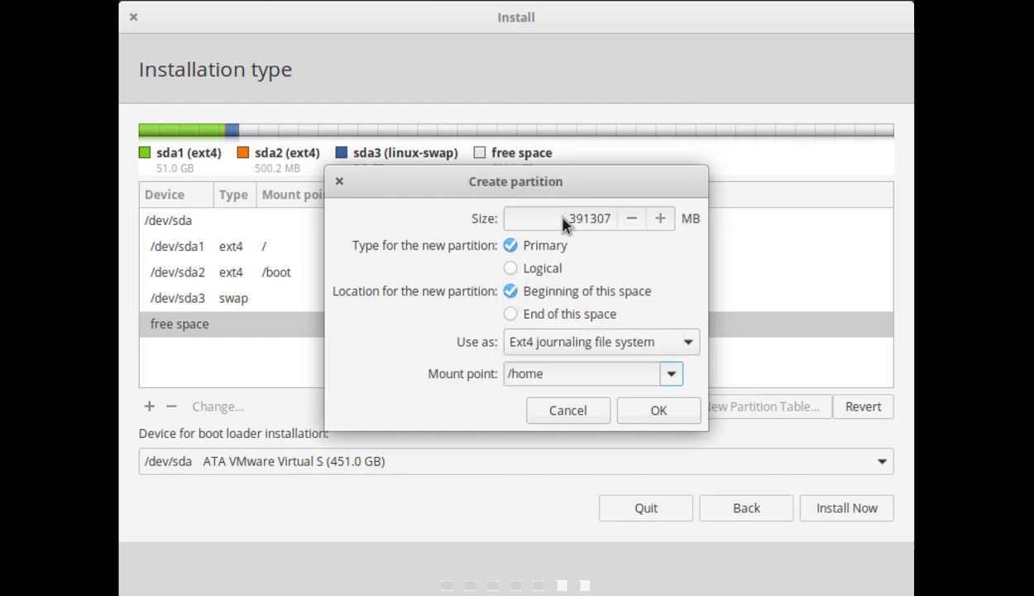
left_click_drag(564, 222, 637, 225)
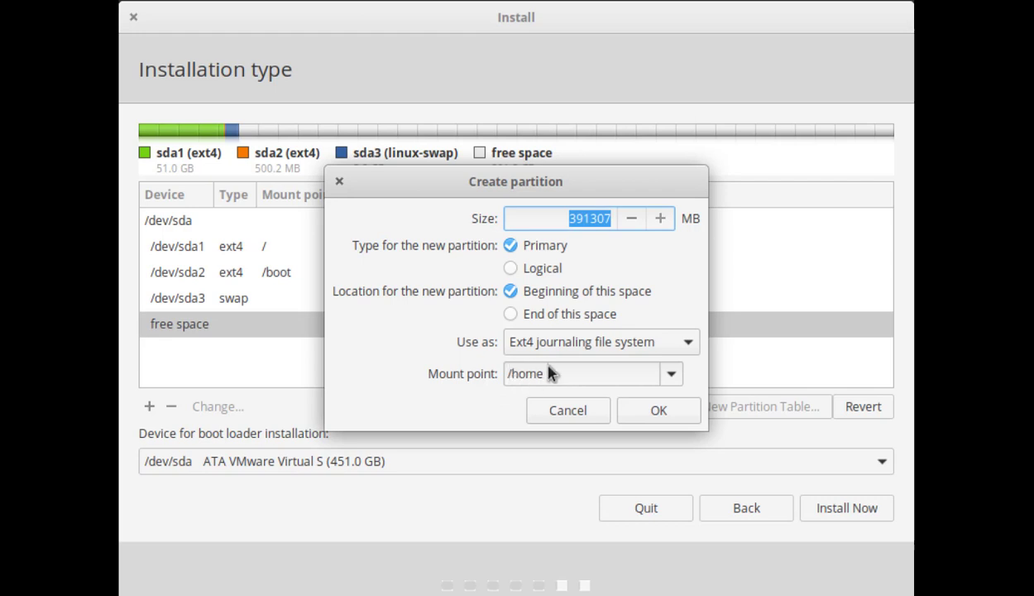
left_click_drag(518, 374, 674, 424)
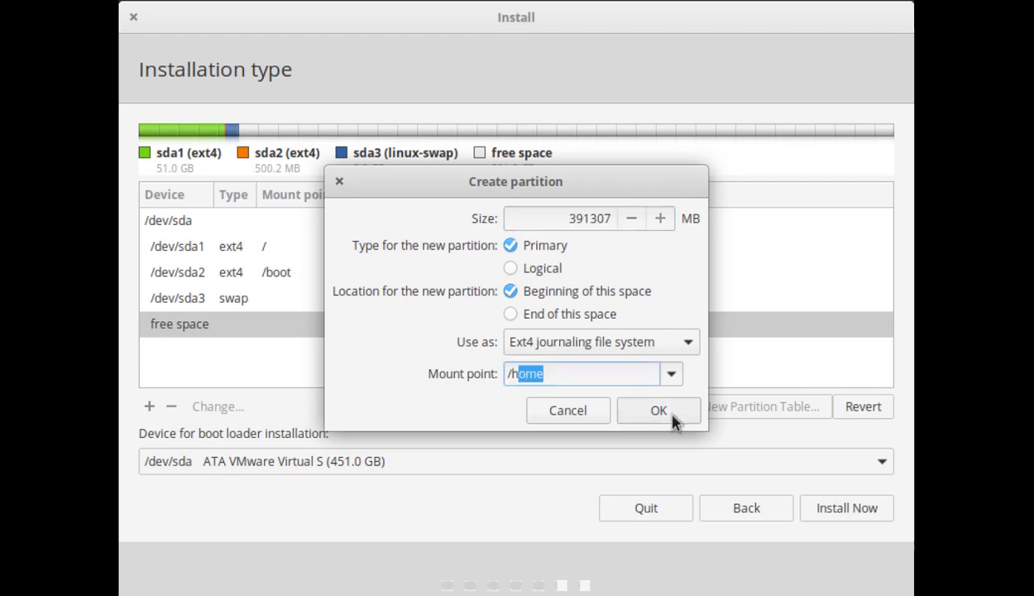
left_click(675, 422)
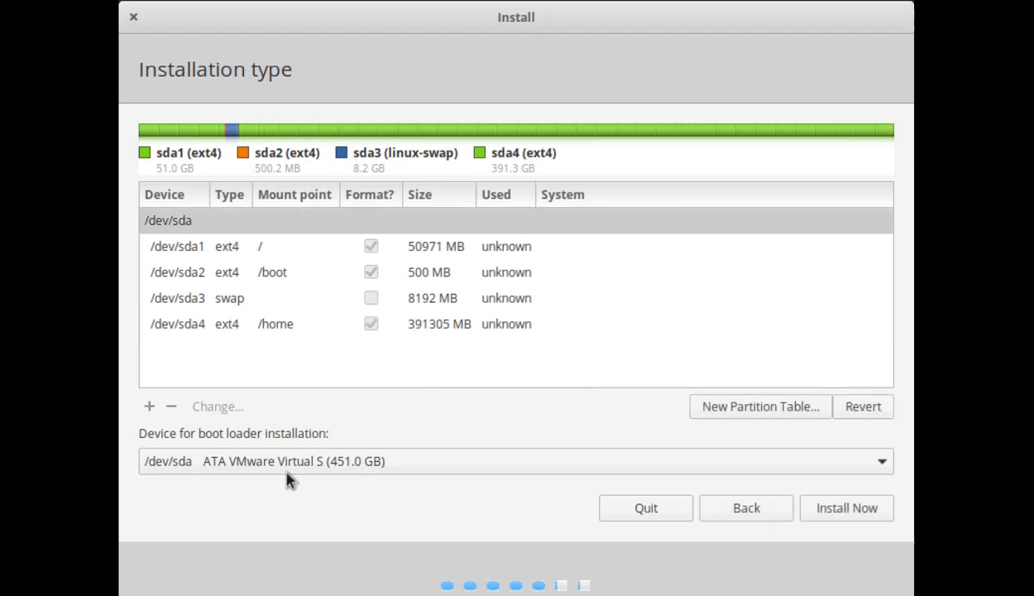
Step: Start the install, confirm writing partitions to disk, and accept Kolkata as the location
left_click(847, 508)
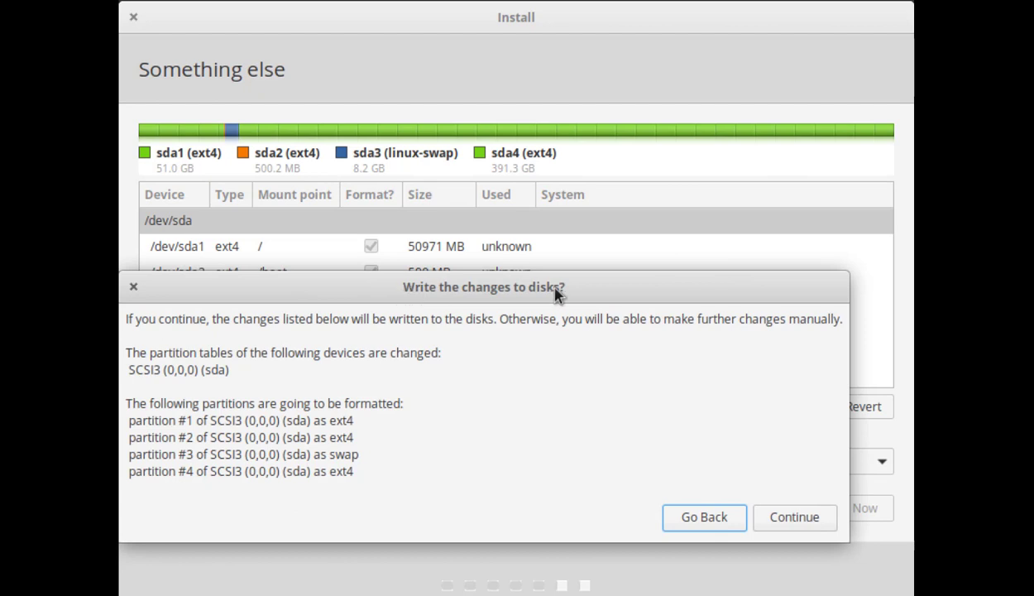
left_click(795, 521)
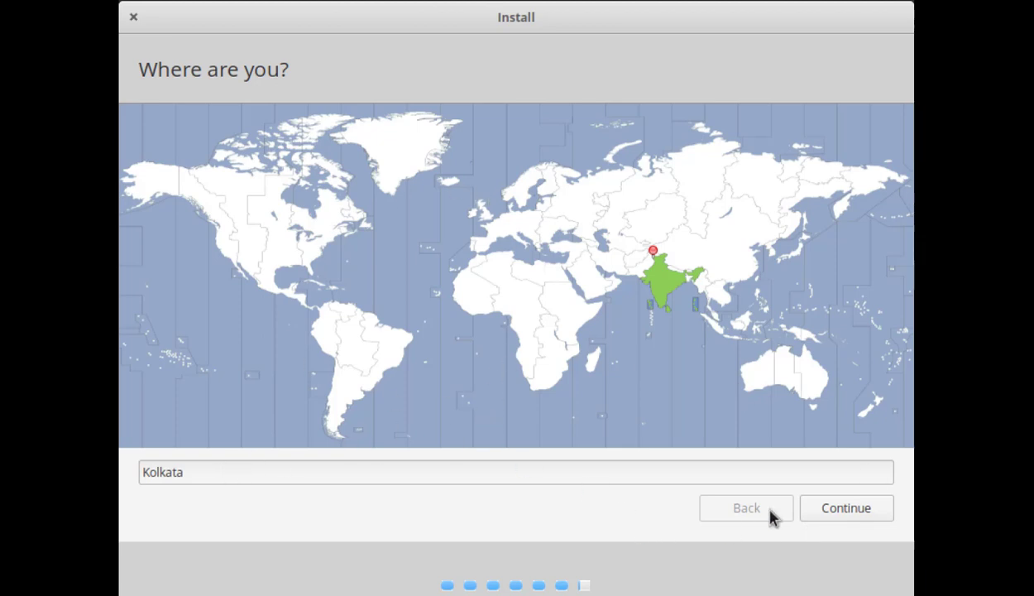
left_click(844, 509)
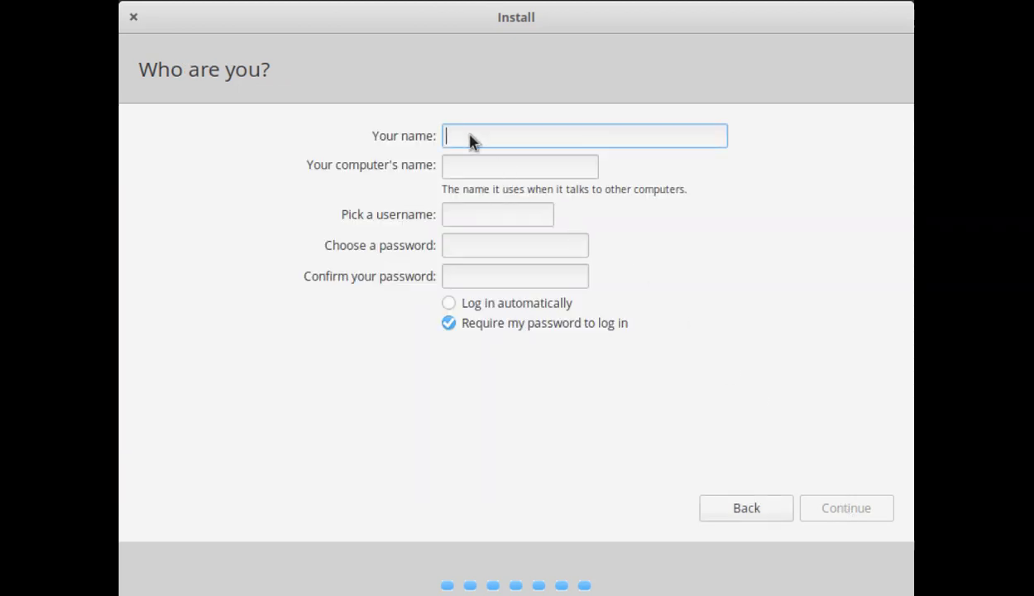
Step: Enter the full name, computer name and username, and set and confirm the account password
type("TECH DHEE")
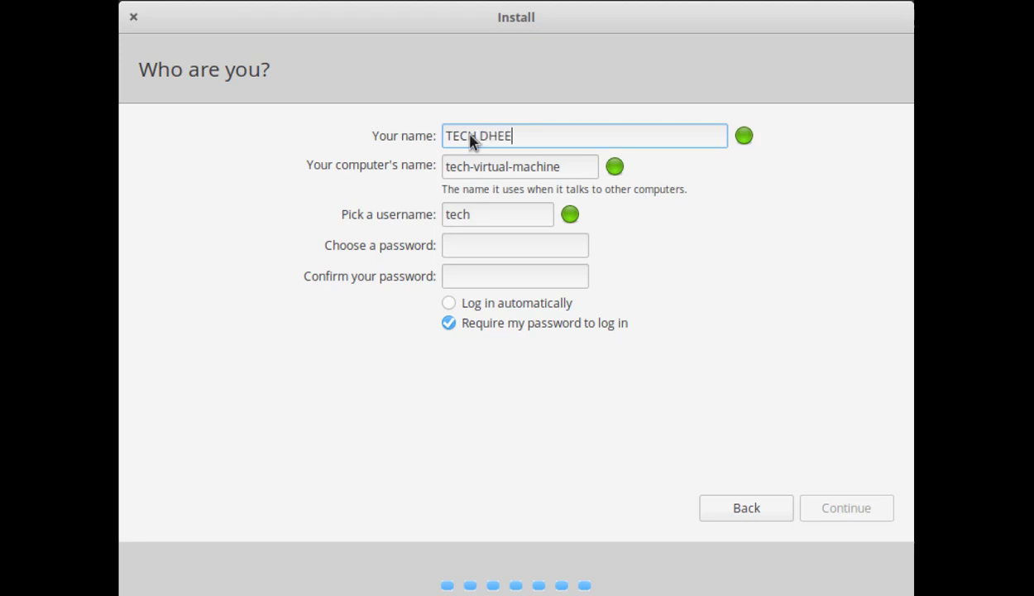
key("Tab")
type("tec")
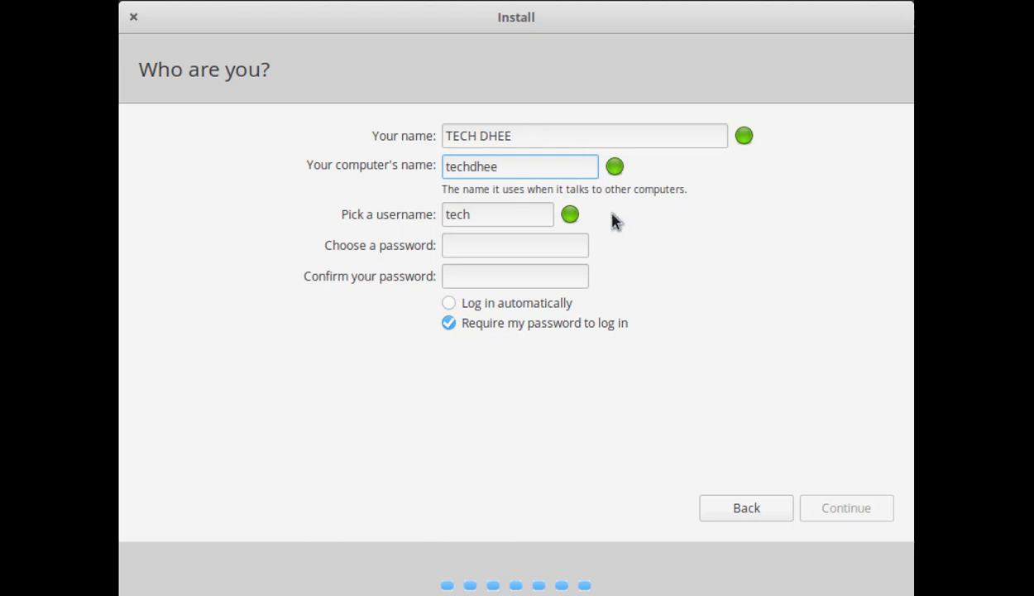
key("Tab")
type("tec")
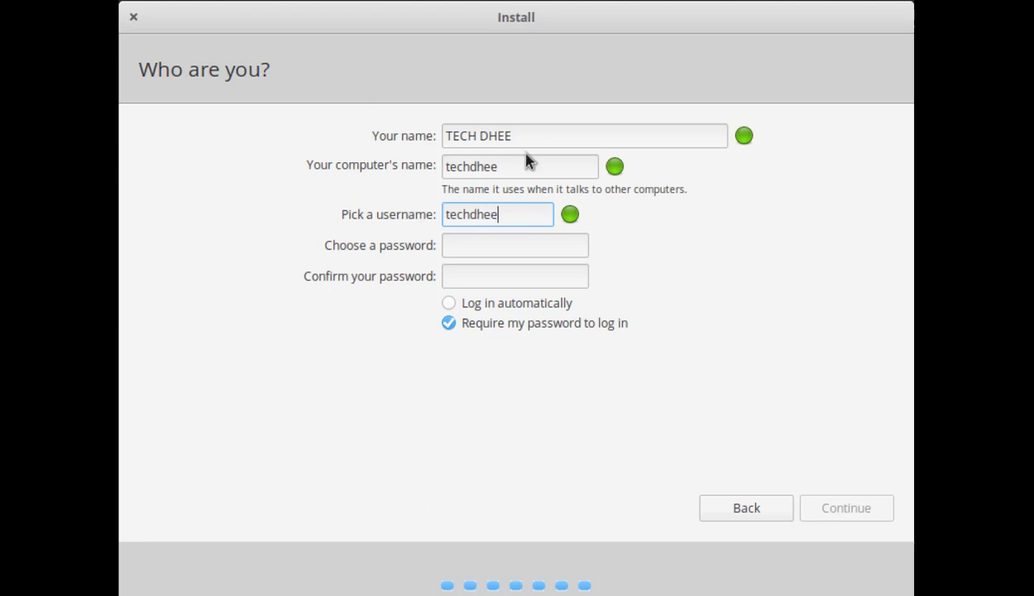
left_click(503, 248)
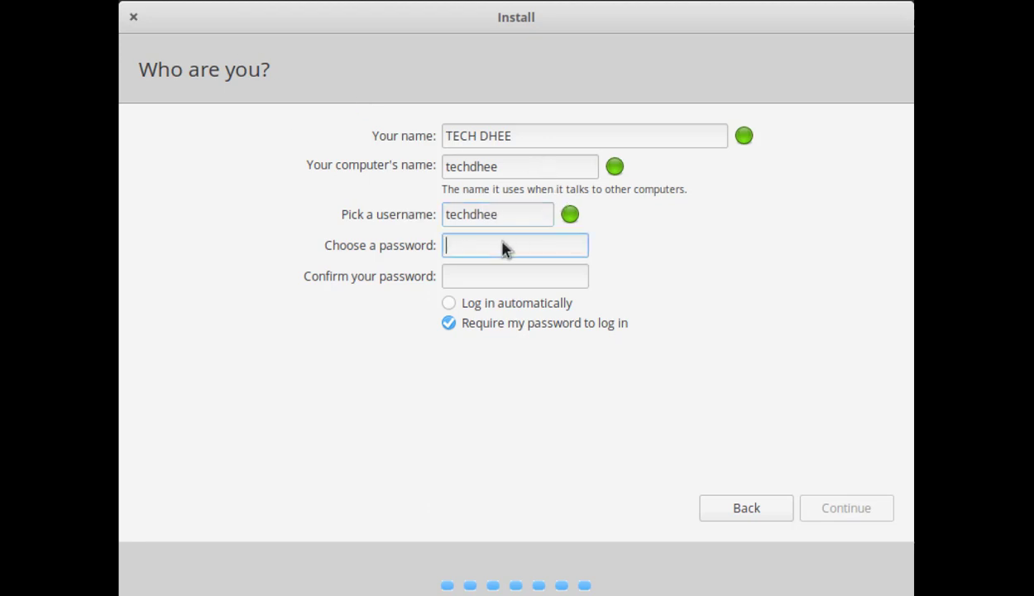
type("••••••••")
key("Tab")
type("••••••••")
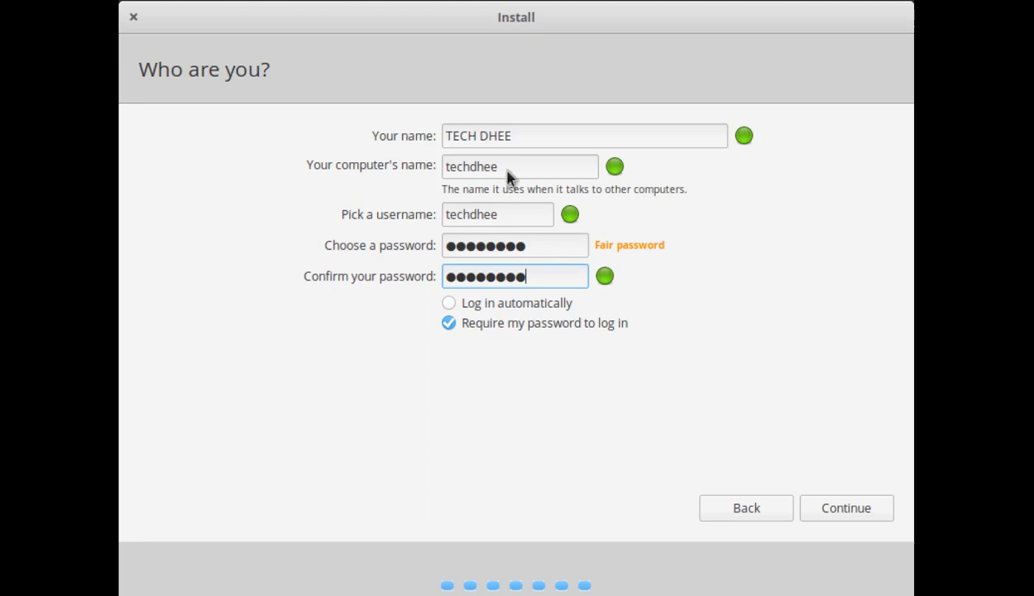
Step: Append '-VM' to the computer name and submit the account details to start installing
left_click_drag(303, 169, 439, 169)
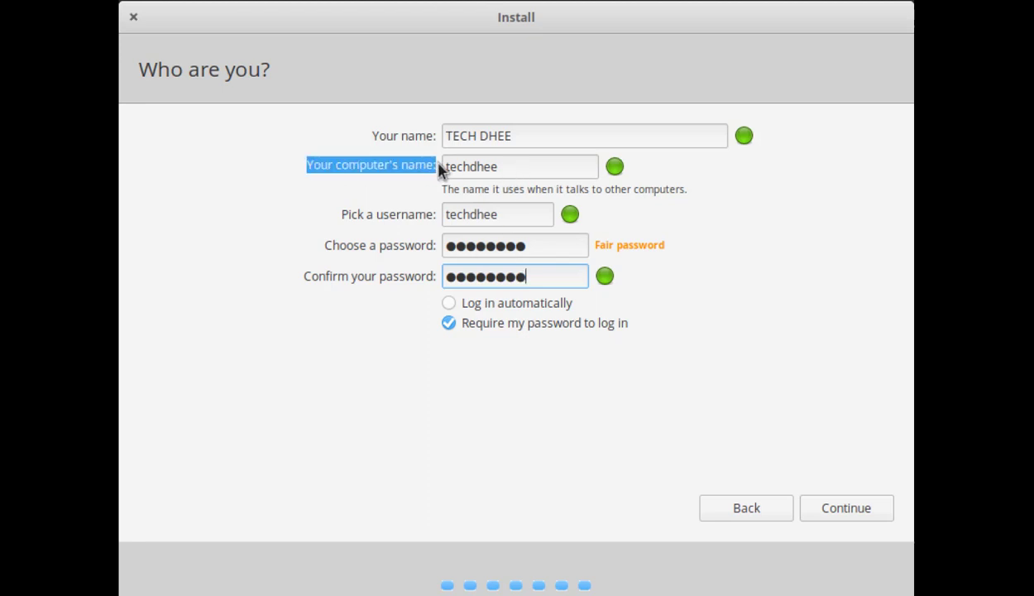
left_click_drag(540, 138, 434, 138)
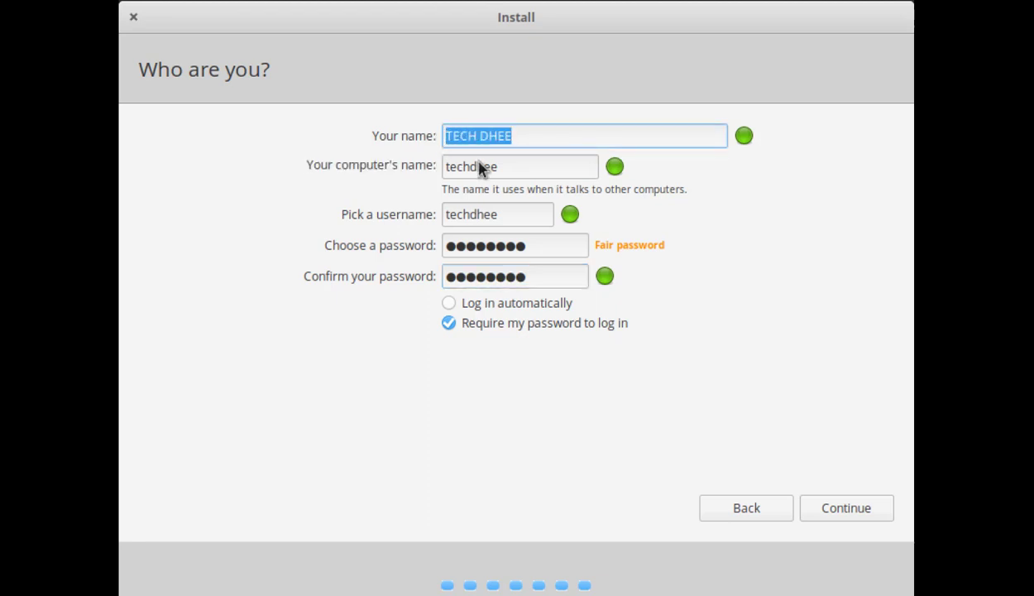
left_click(513, 169)
type("-VM")
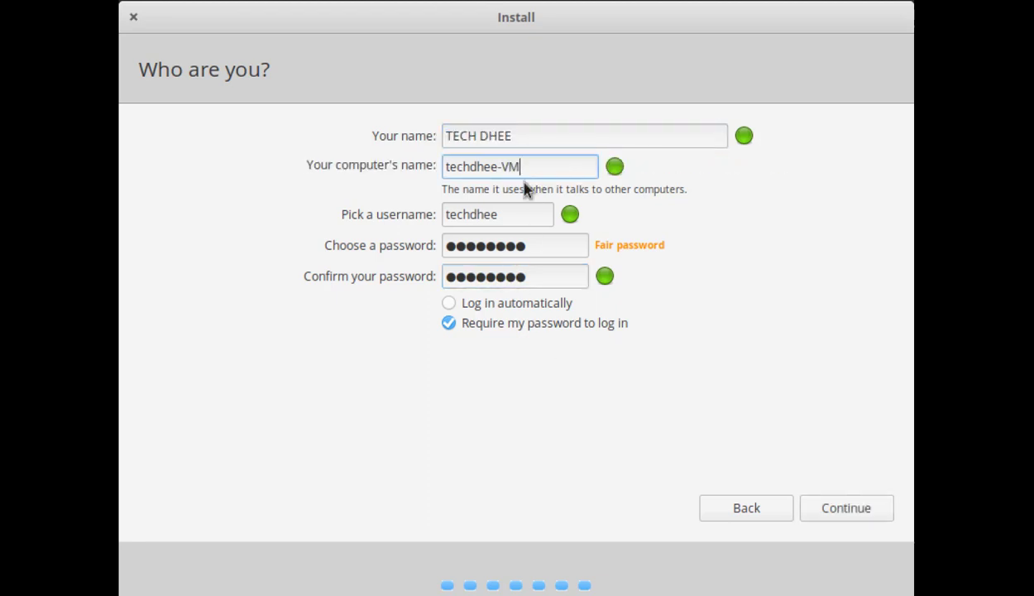
left_click(841, 511)
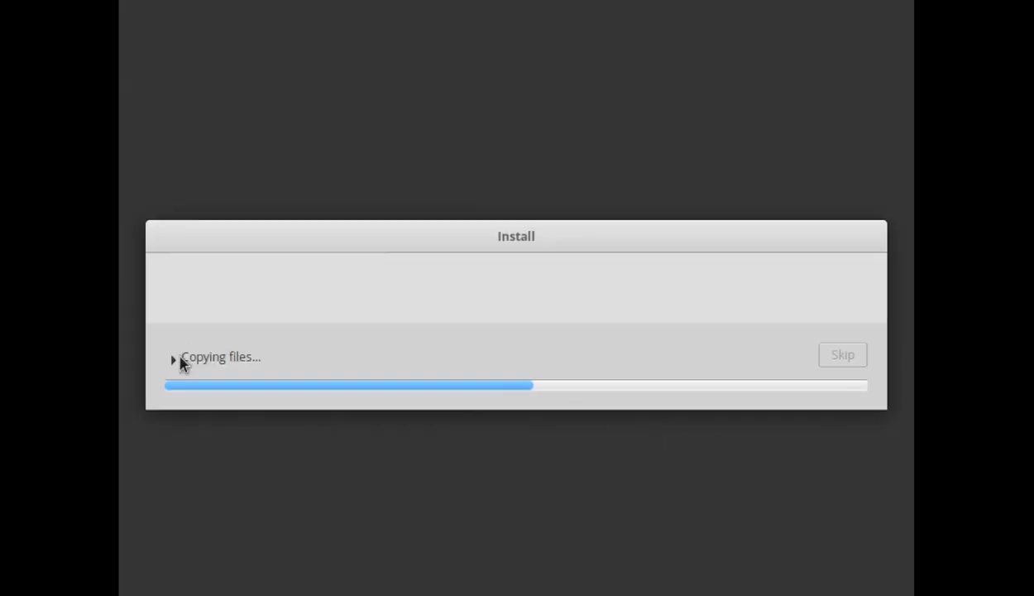
Step: Expand the installation log, then restart into the newly installed system once installation completes
left_click(189, 354)
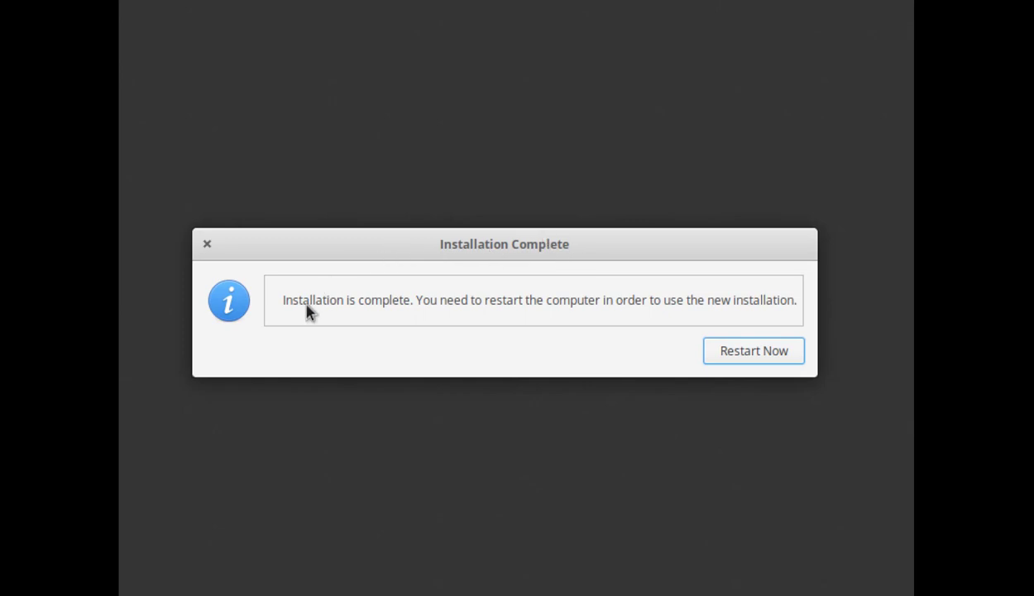
left_click_drag(280, 299, 782, 303)
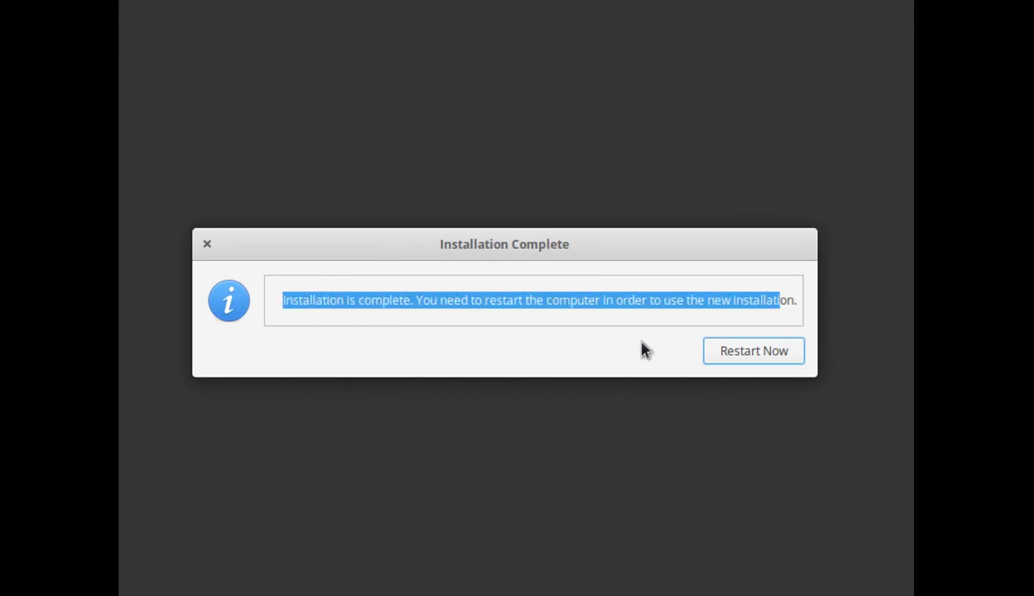
left_click(753, 360)
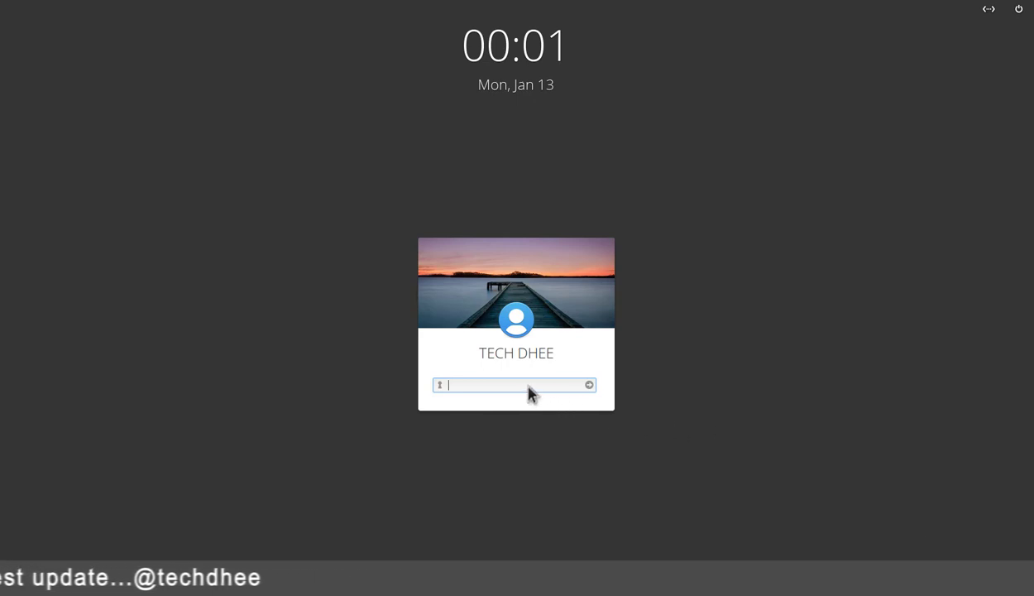
Step: Enter the account password at the login screen to reach the desktop
type("•")
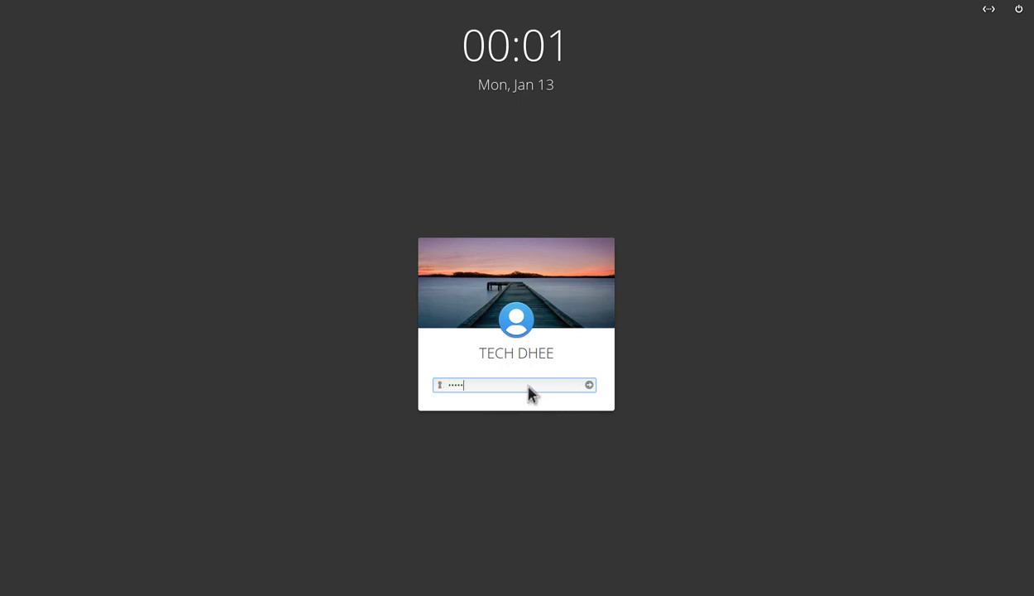
key("Return")
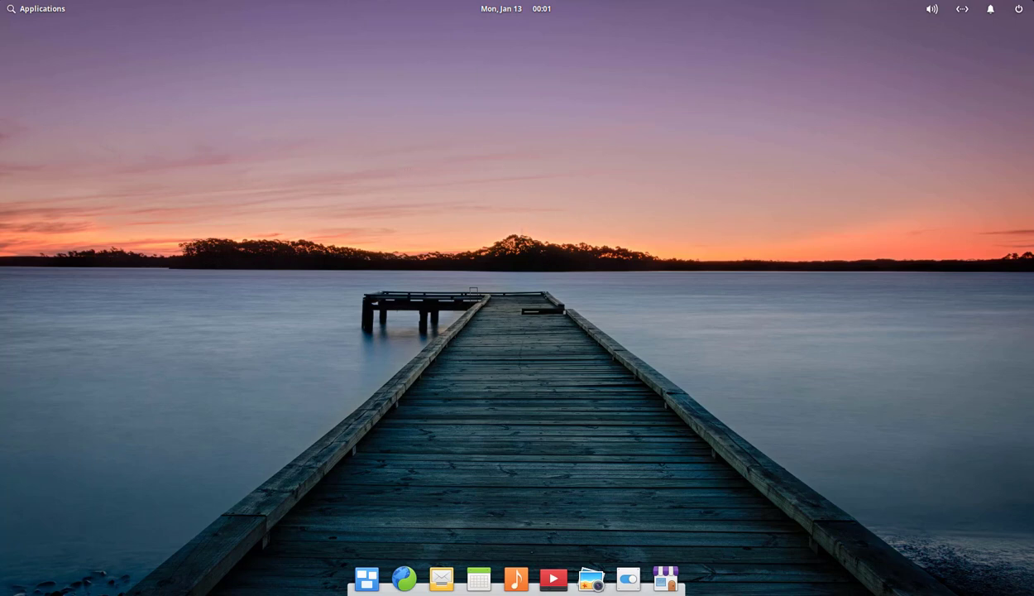
left_click(27, 13)
left_click(524, 351)
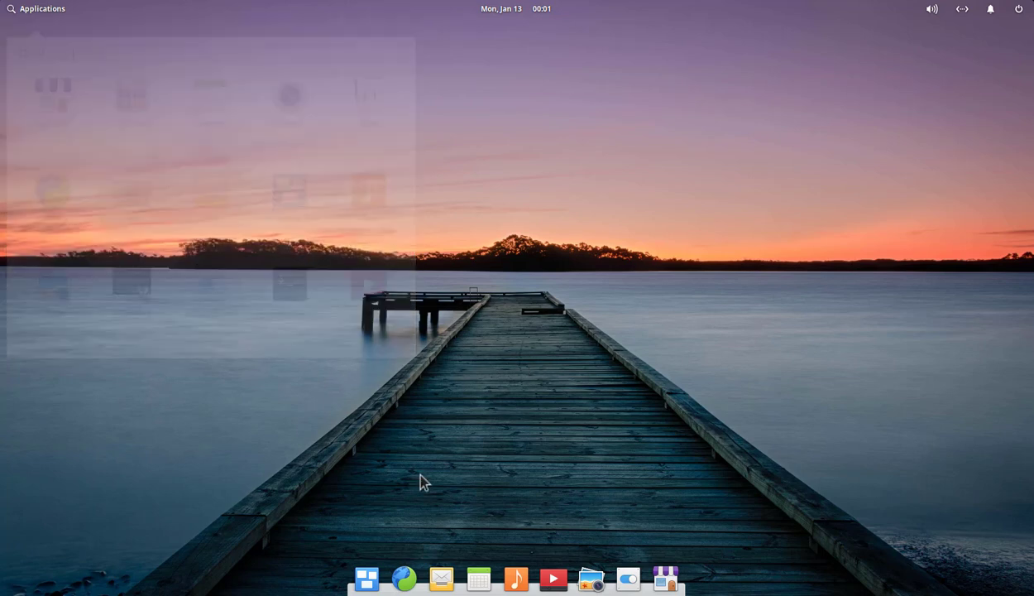
left_click(367, 580)
left_click(840, 259)
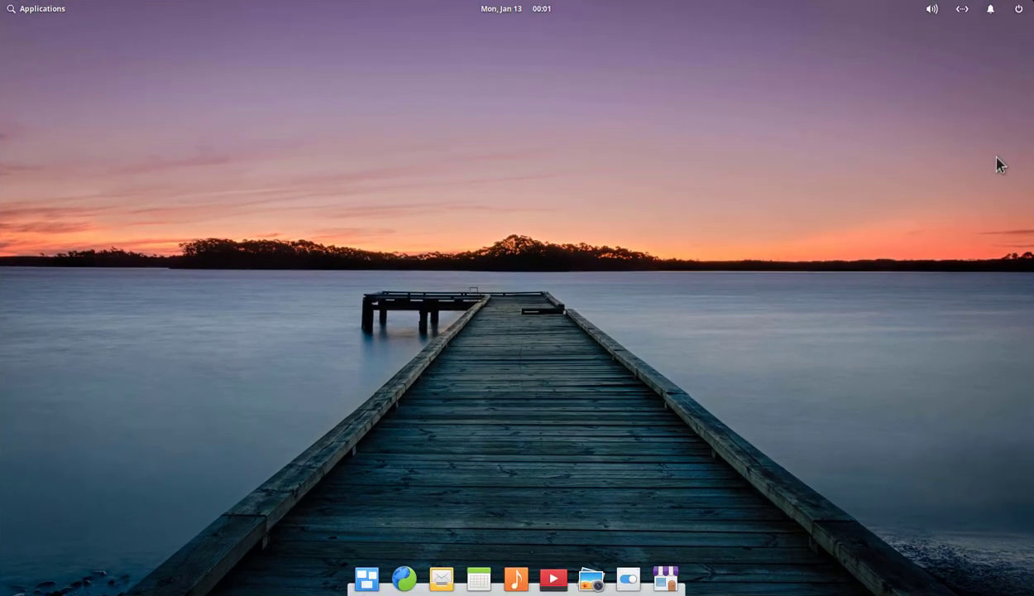
left_click(366, 577)
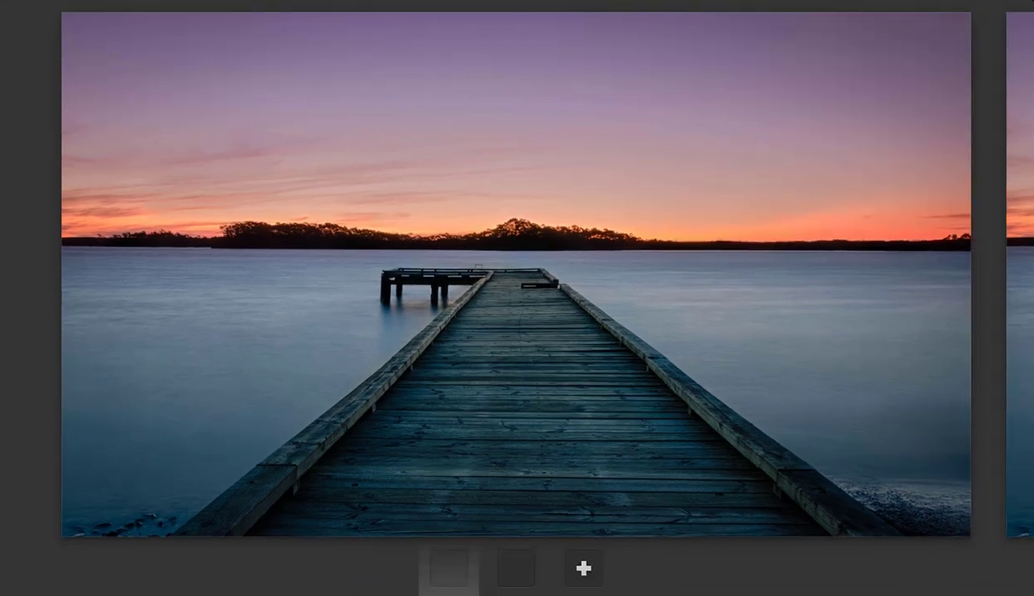
left_click(1024, 240)
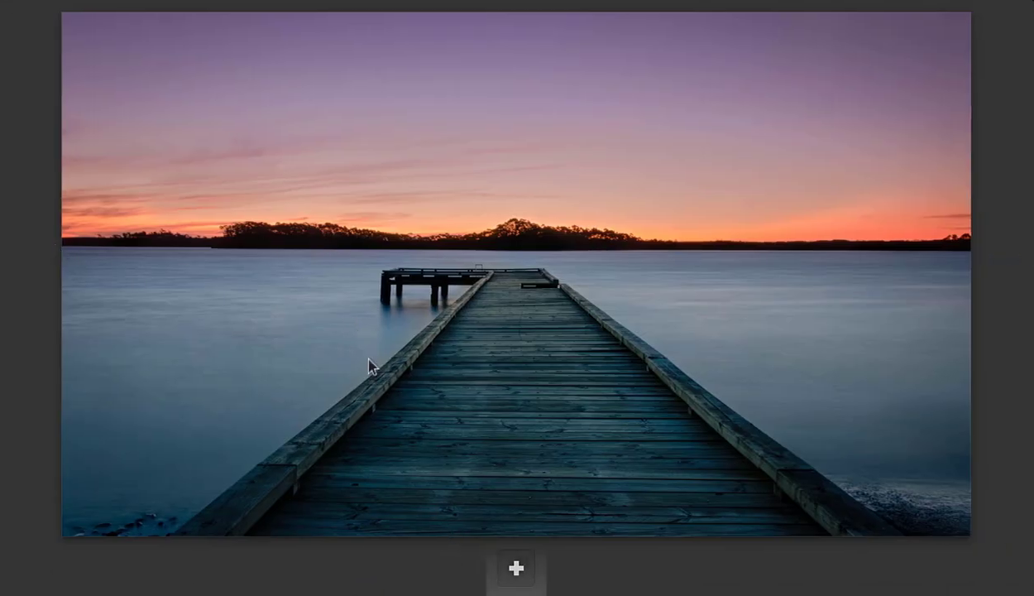
left_click(369, 366)
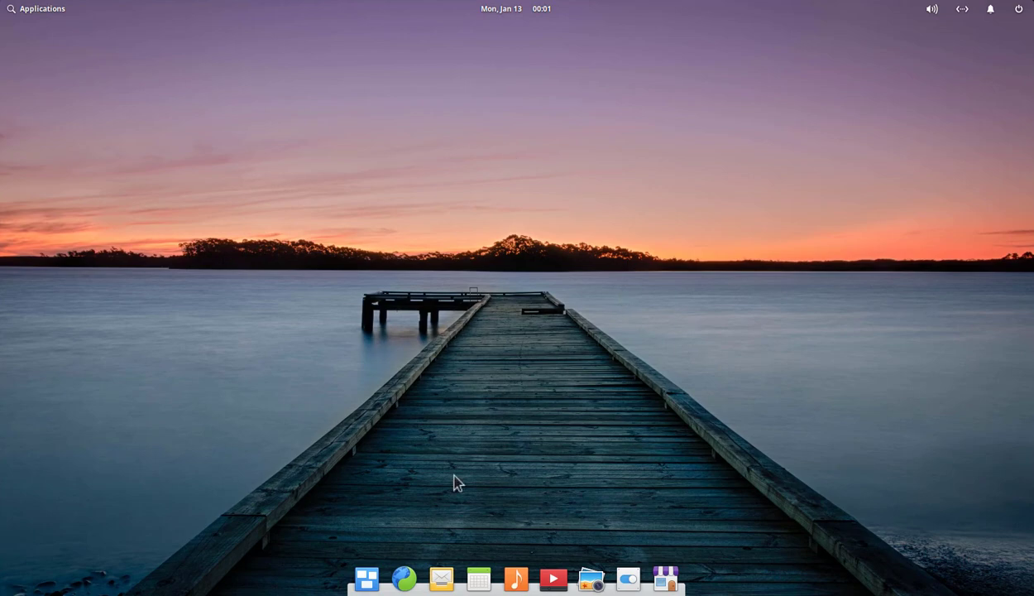
left_click(366, 578)
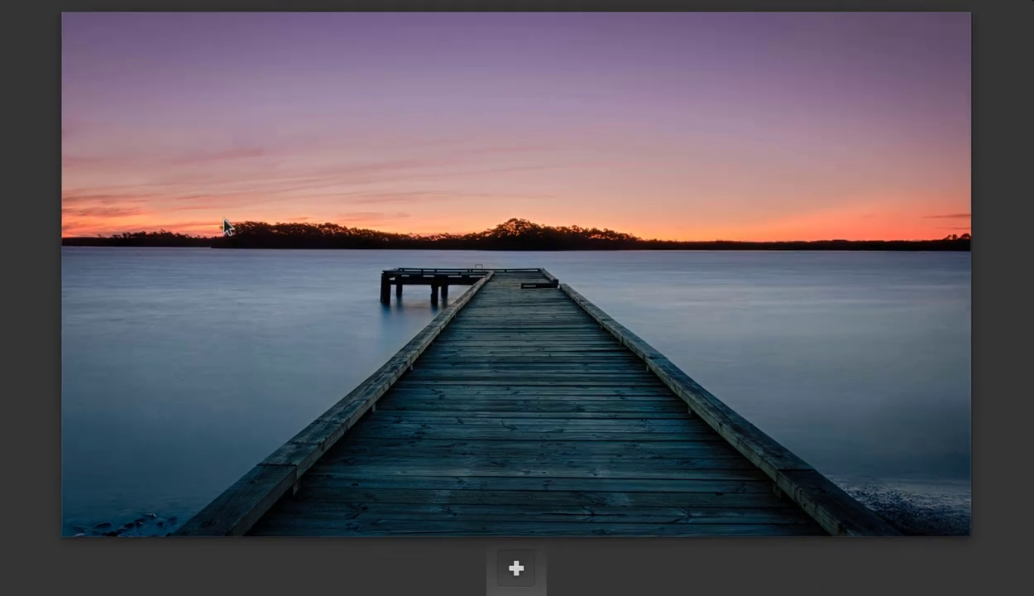
left_click(230, 235)
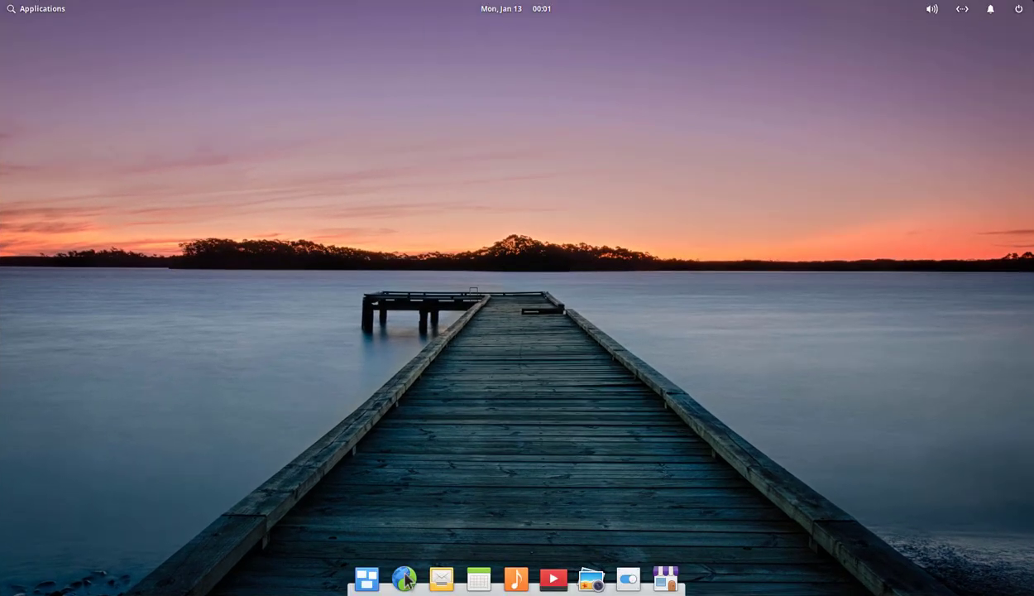
left_click(1016, 15)
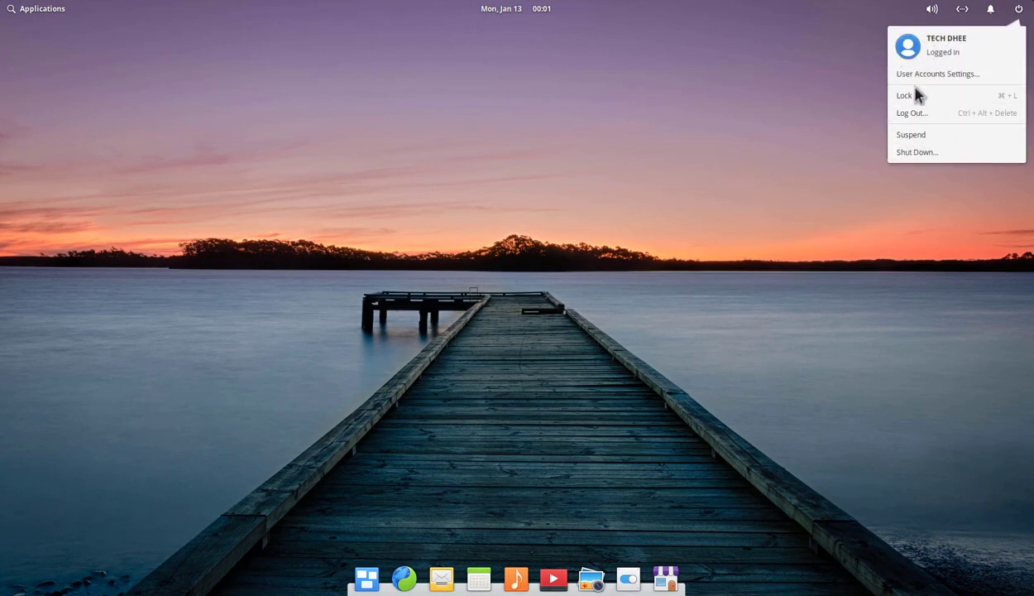
left_click(884, 169)
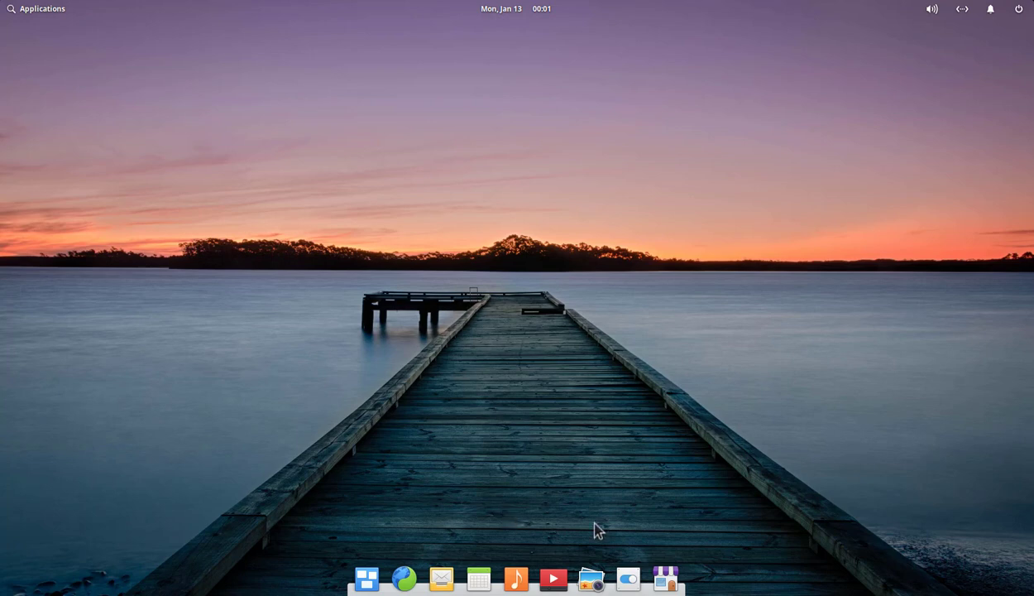
left_click(667, 580)
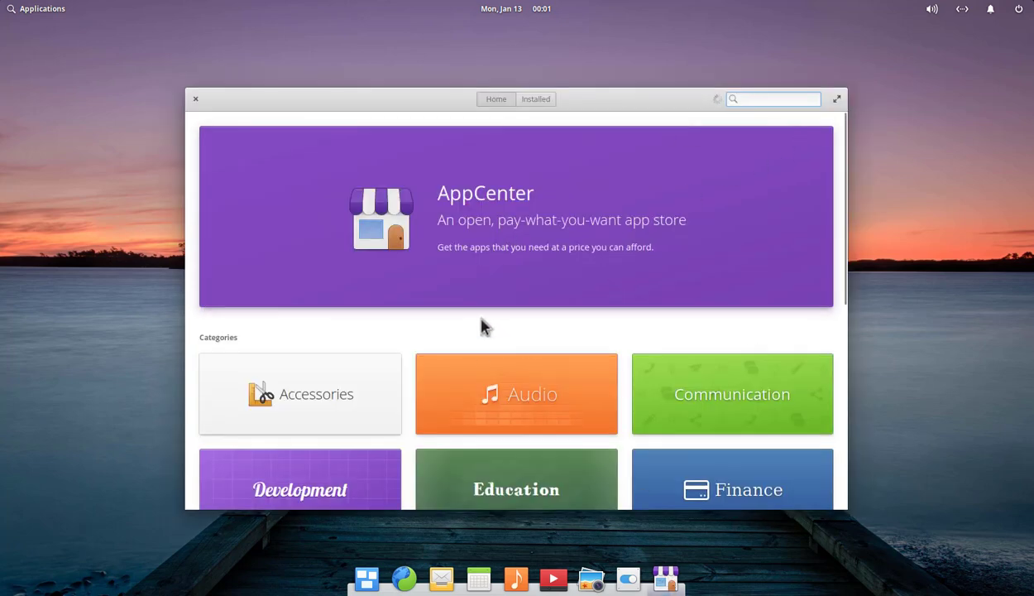
left_click(838, 101)
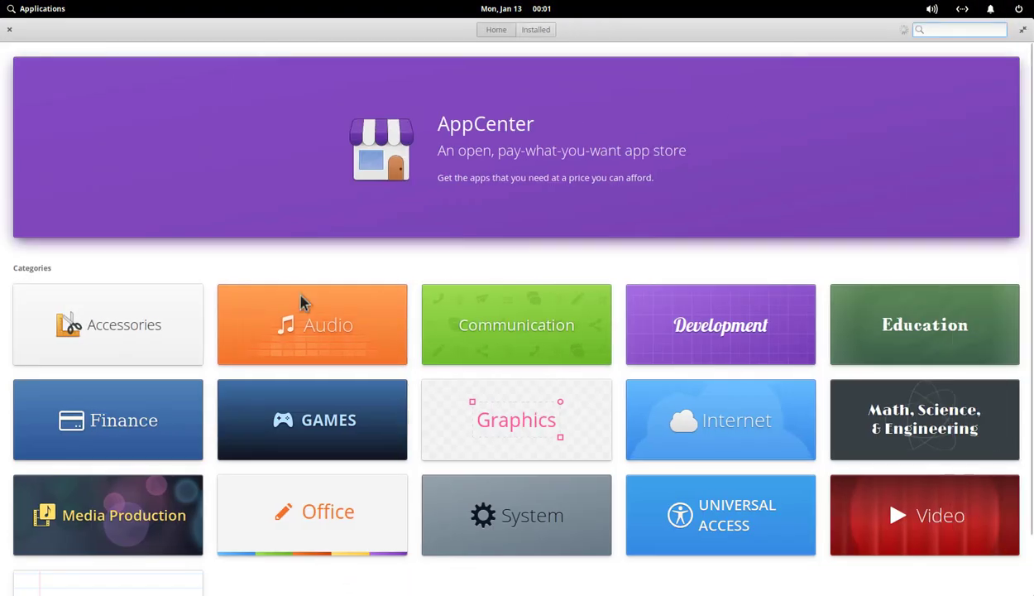
scroll(704, 397, "down", 3)
scroll(380, 475, "up", 2)
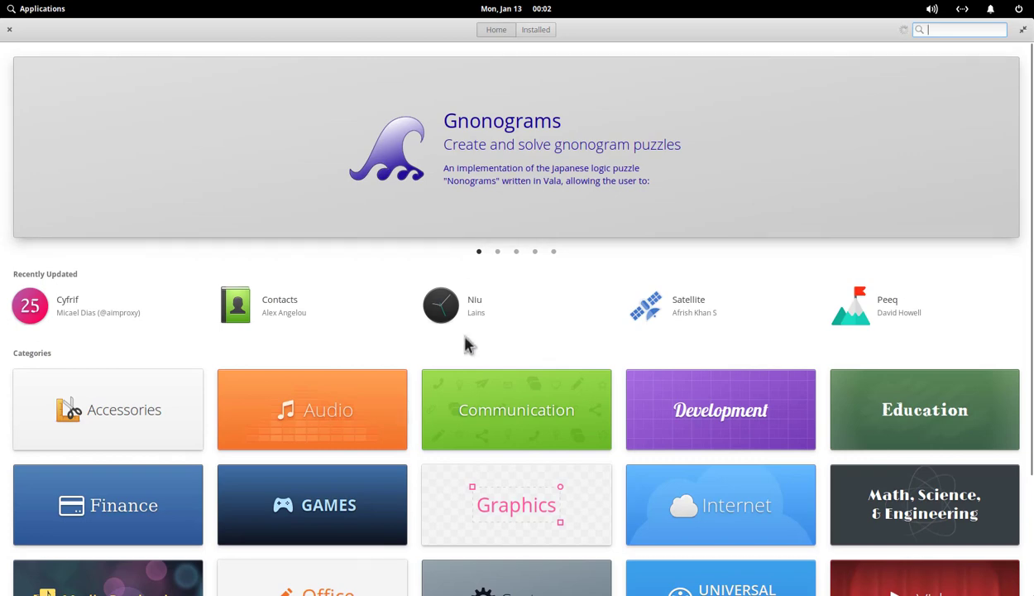
scroll(467, 344, "down", 3)
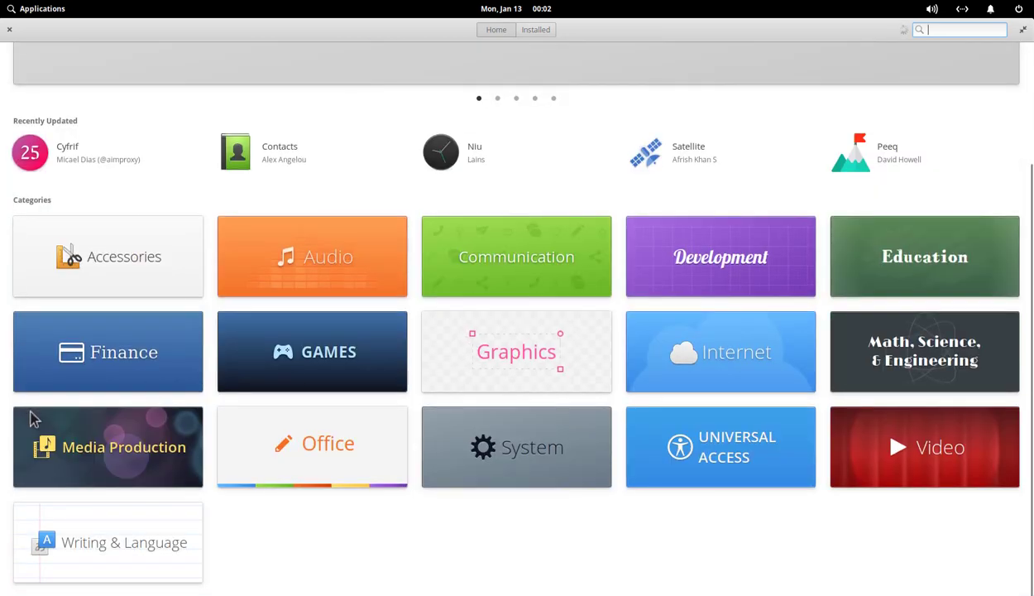
left_click(11, 31)
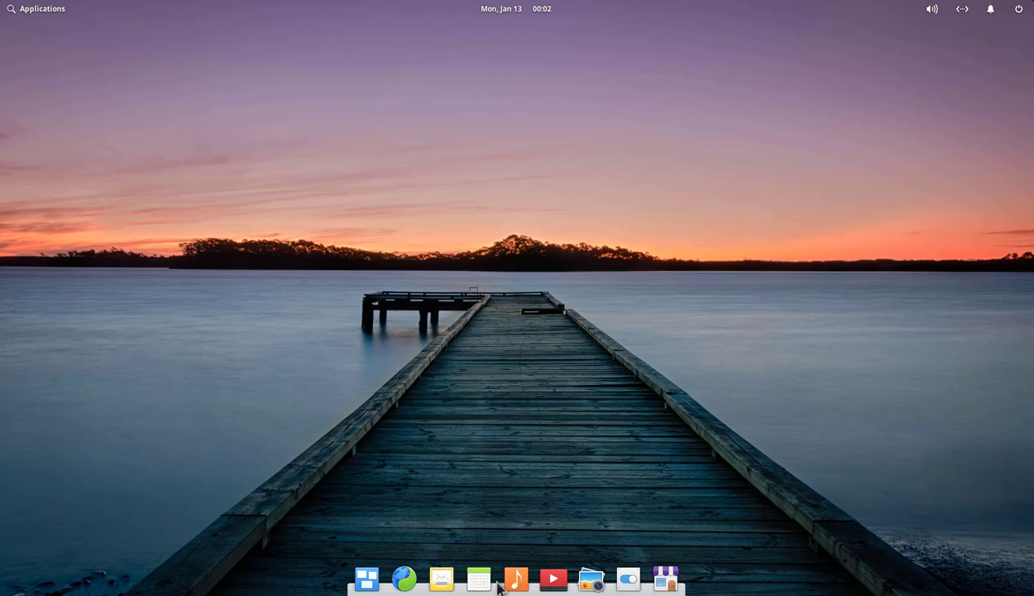
left_click(593, 581)
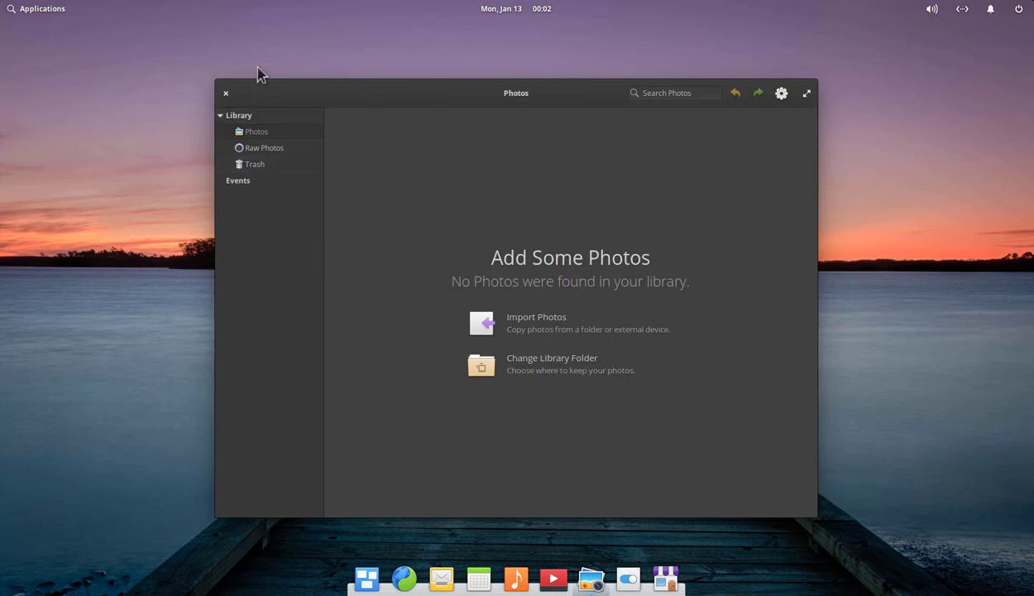
left_click(226, 95)
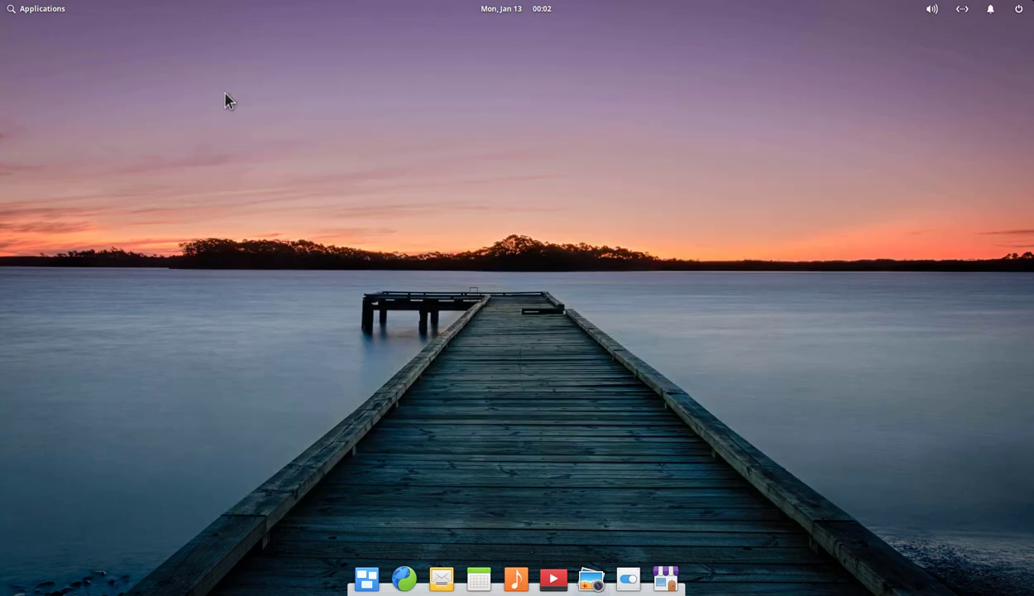
Step: Search the Applications menu for 'abou' and open the About system information page
left_click(41, 9)
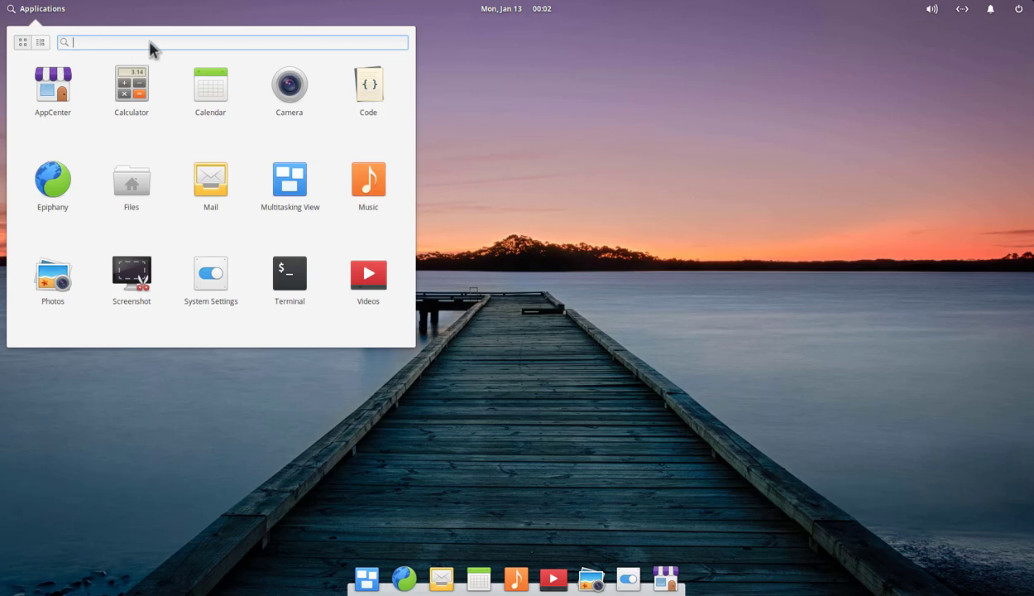
left_click(41, 42)
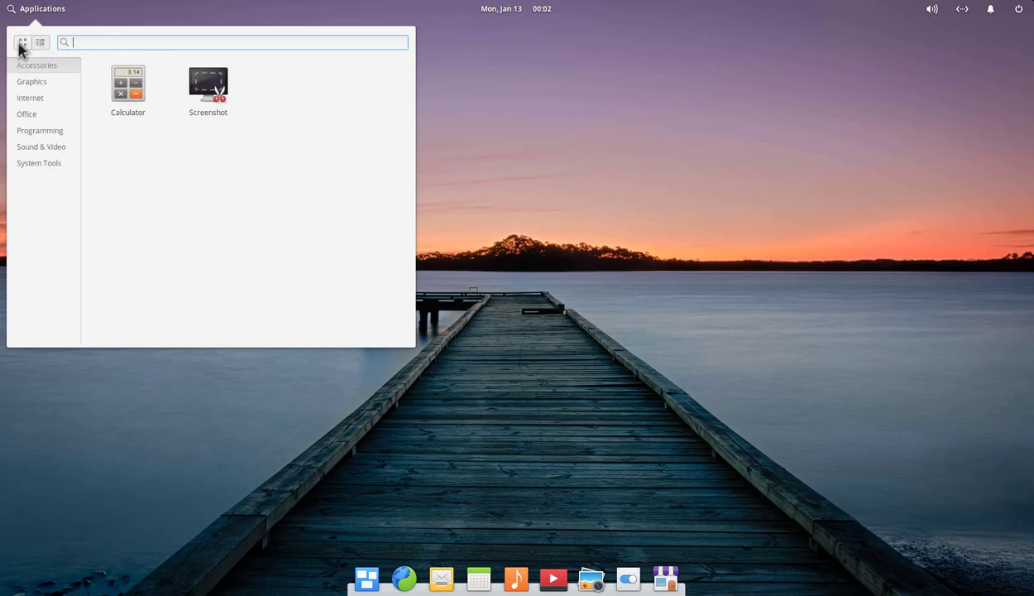
left_click(22, 43)
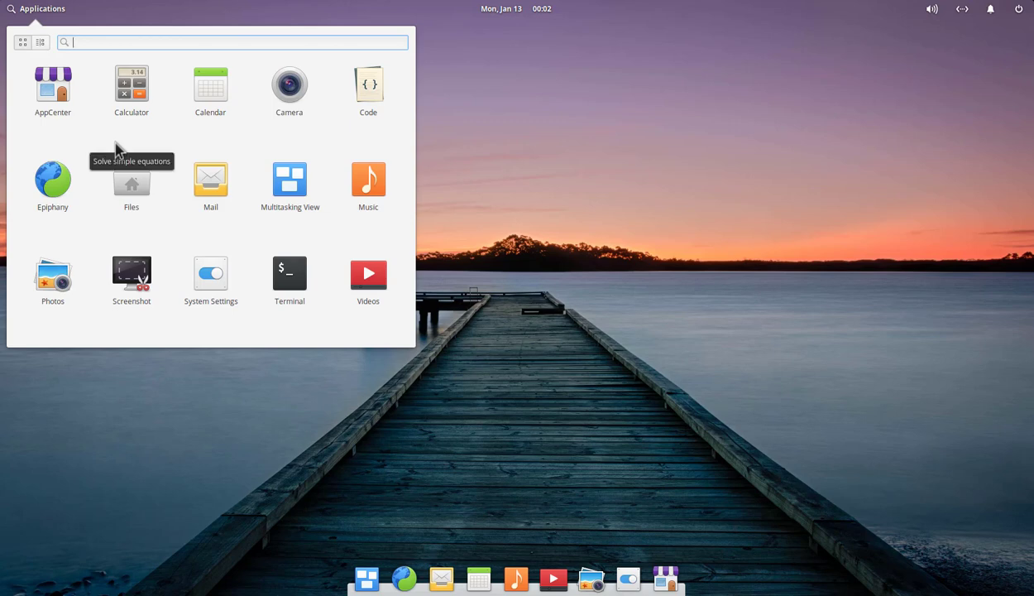
type("abou")
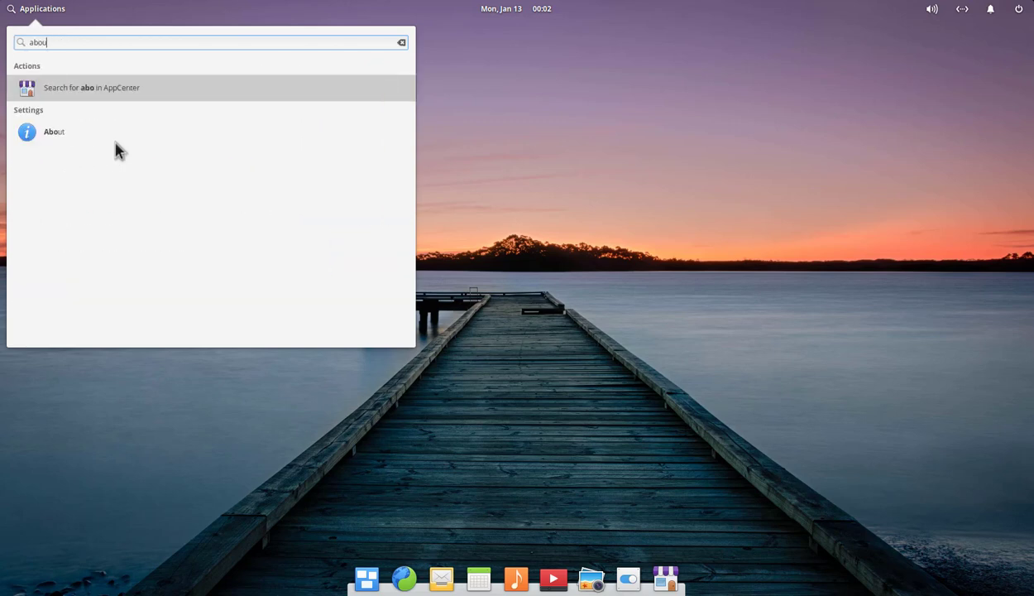
left_click(97, 137)
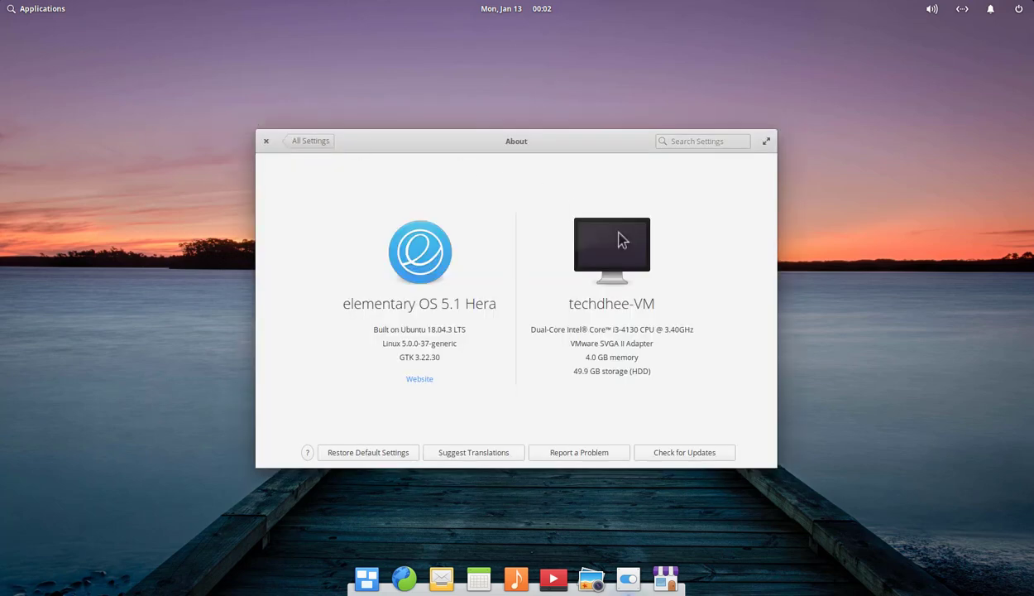
Step: Move the About window upper-left, select the 5.1 Hera and Ubuntu 18.04.3 lines, then return to All Settings
left_click_drag(524, 145, 334, 91)
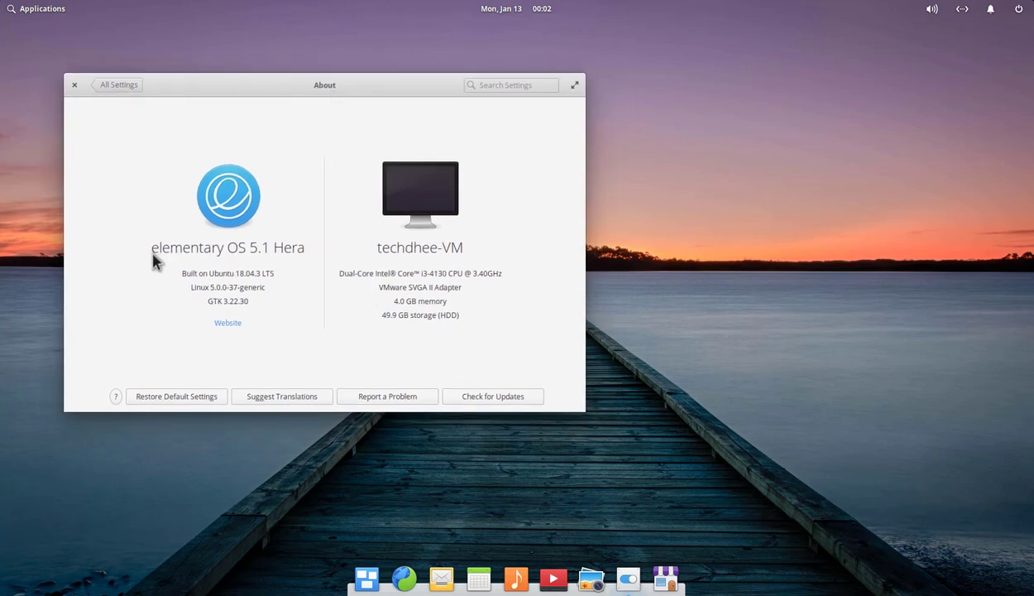
left_click_drag(153, 262, 313, 251)
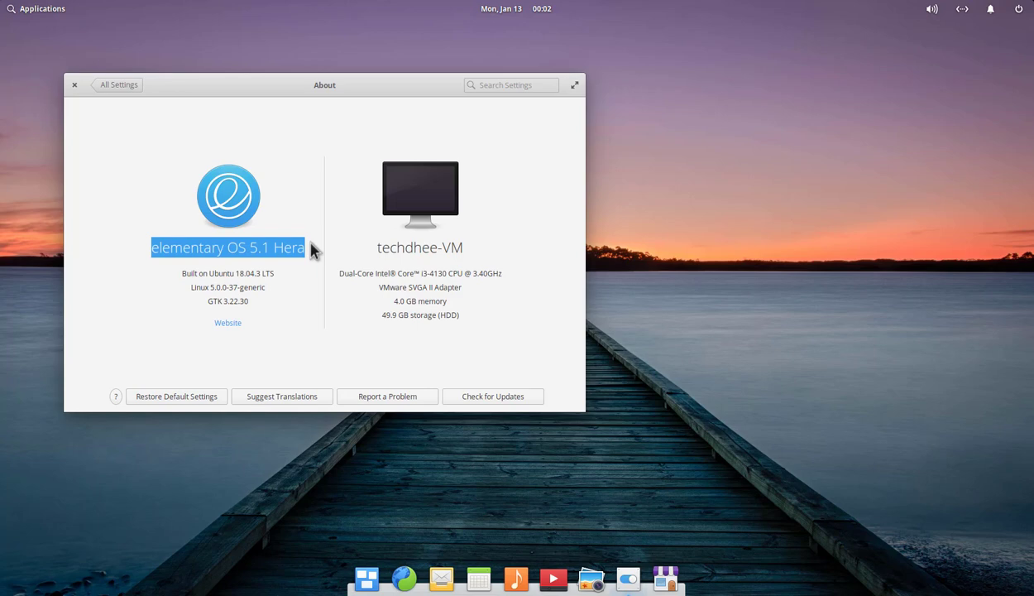
left_click_drag(181, 274, 277, 277)
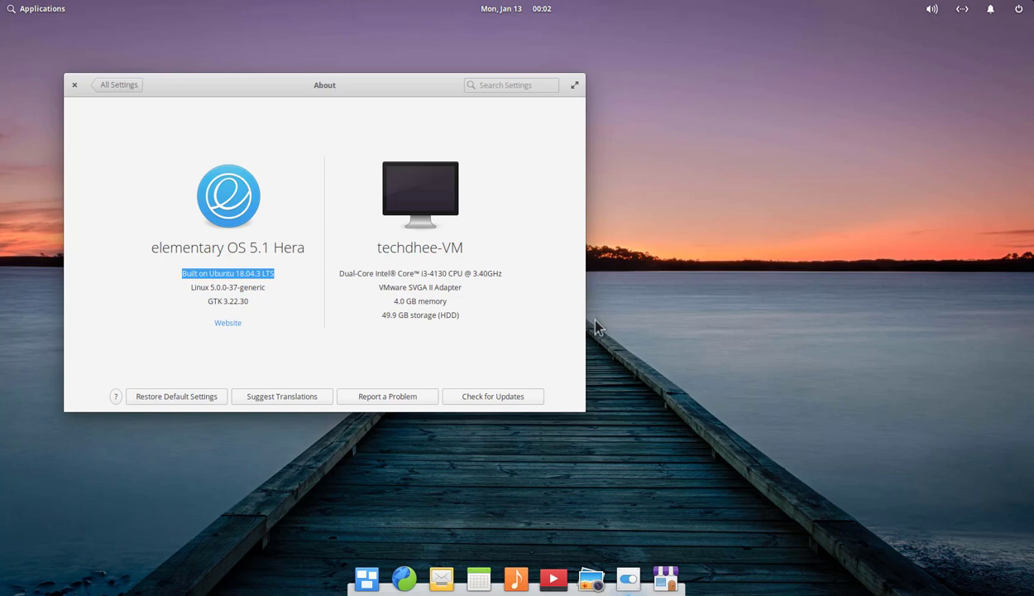
key("Right")
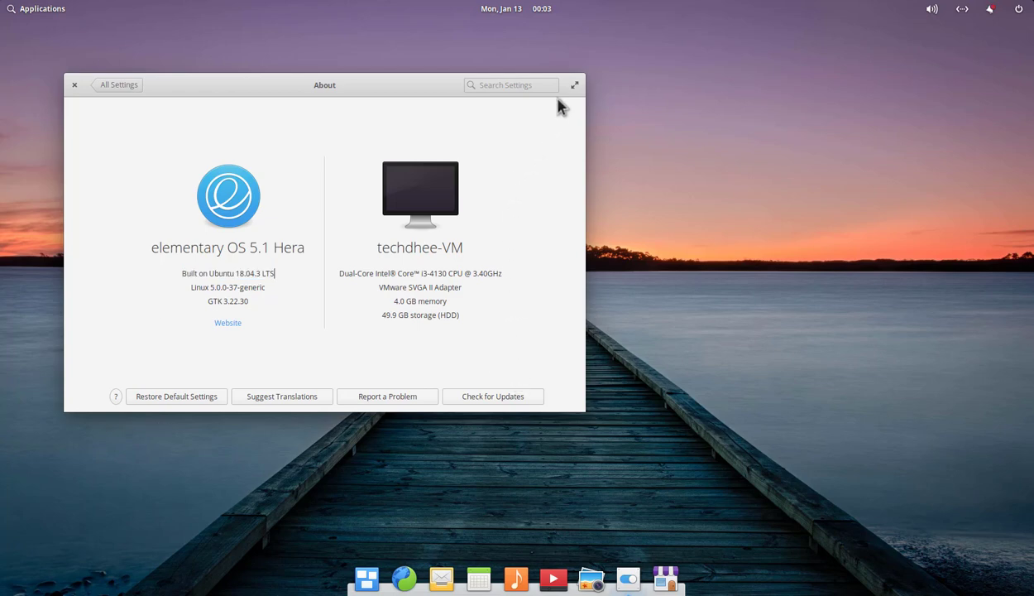
left_click(131, 86)
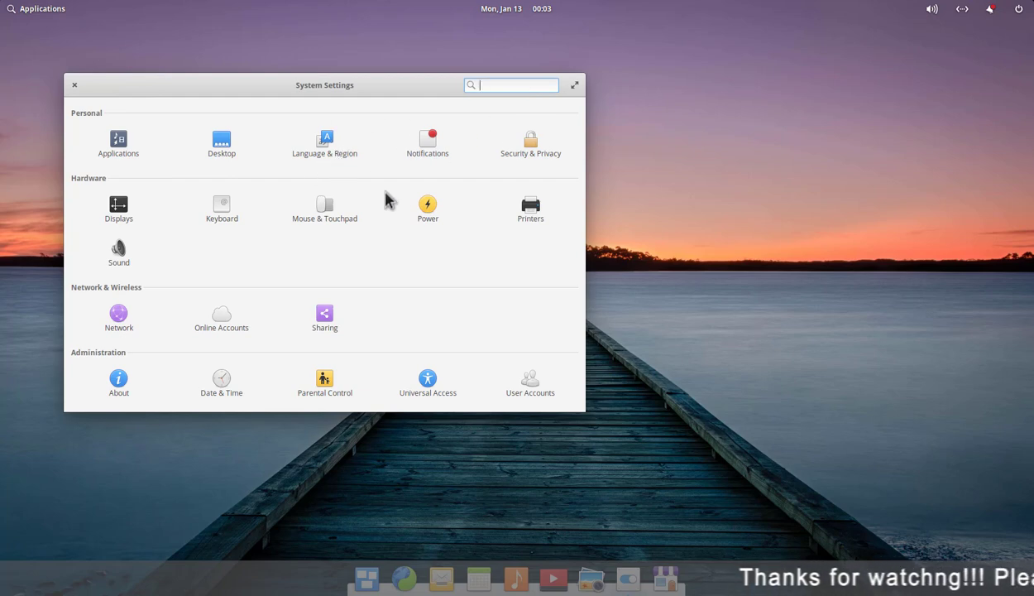